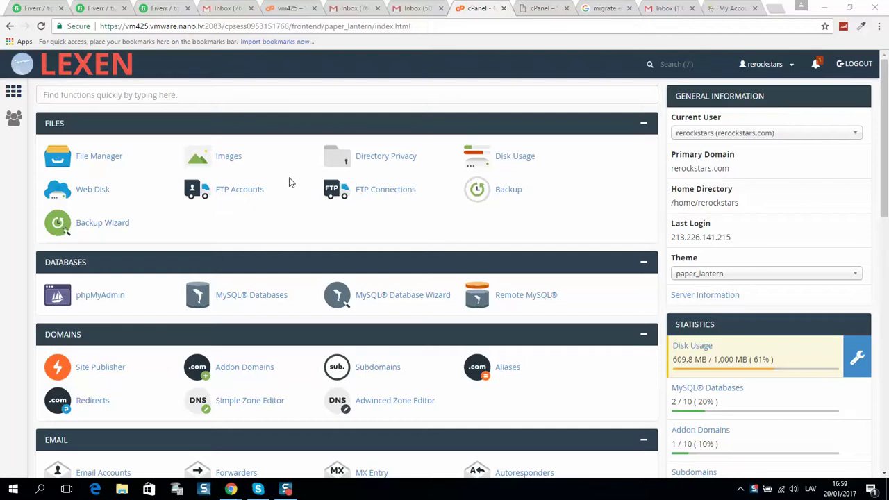
Step: Switch to the Gmail settings window and open its gear settings menu
{"action": "scroll", "coordinate": [780, 205], "scroll_direction": "down", "scroll_amount": 1}
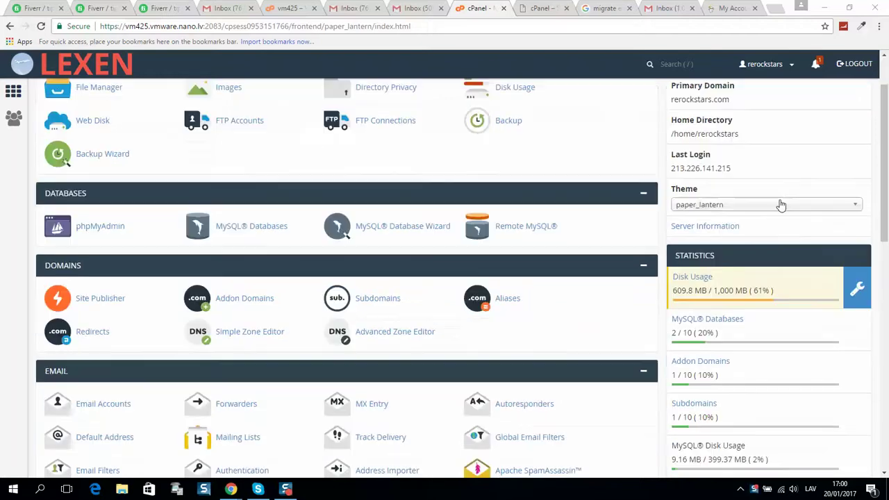
{"action": "scroll", "coordinate": [780, 205], "scroll_direction": "down", "scroll_amount": 1}
{"action": "scroll", "coordinate": [597, 292], "scroll_direction": "up", "scroll_amount": 3}
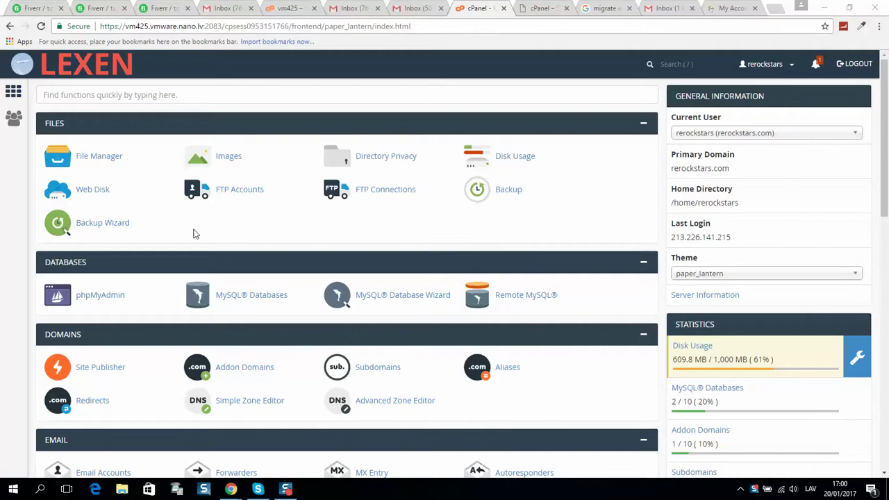
{"action": "mouse_move", "coordinate": [230, 489]}
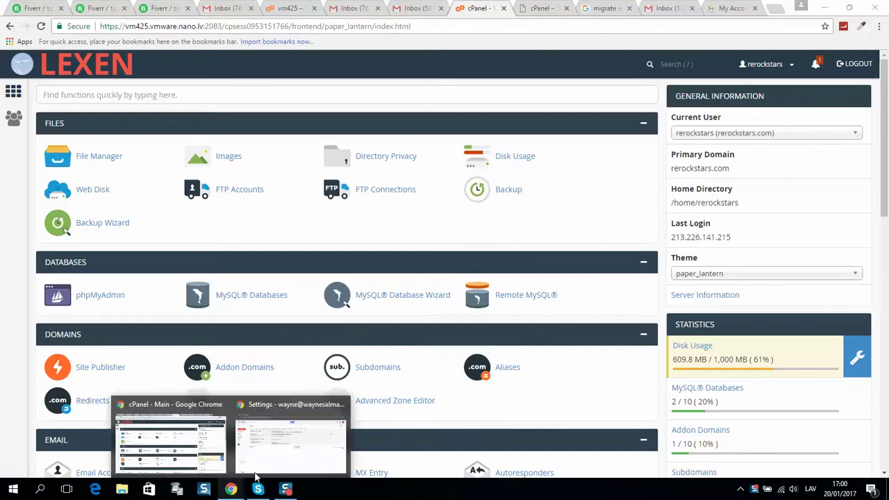
{"action": "left_click", "coordinate": [291, 445]}
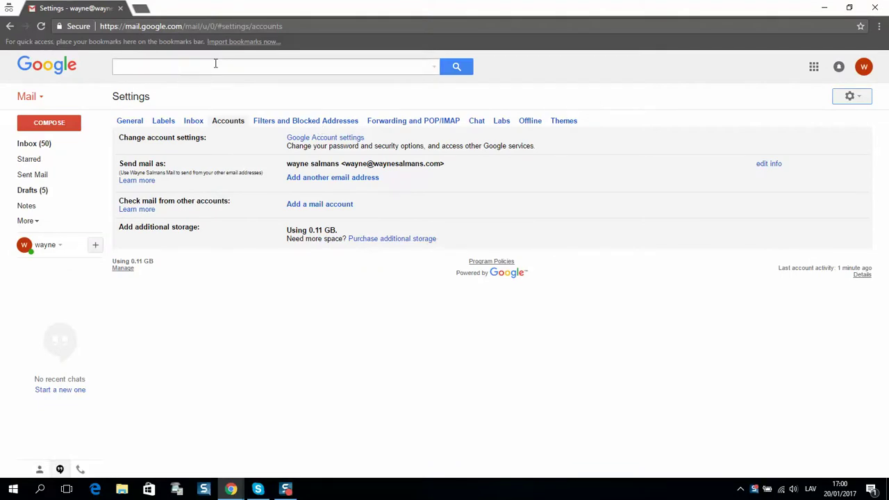
{"action": "key", "text": "XF86AudioLowerVolume"}
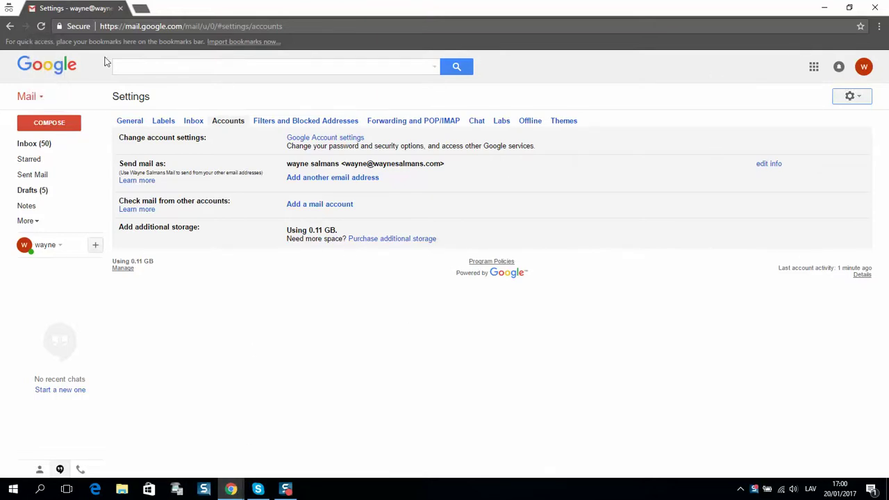
{"action": "left_click", "coordinate": [858, 98]}
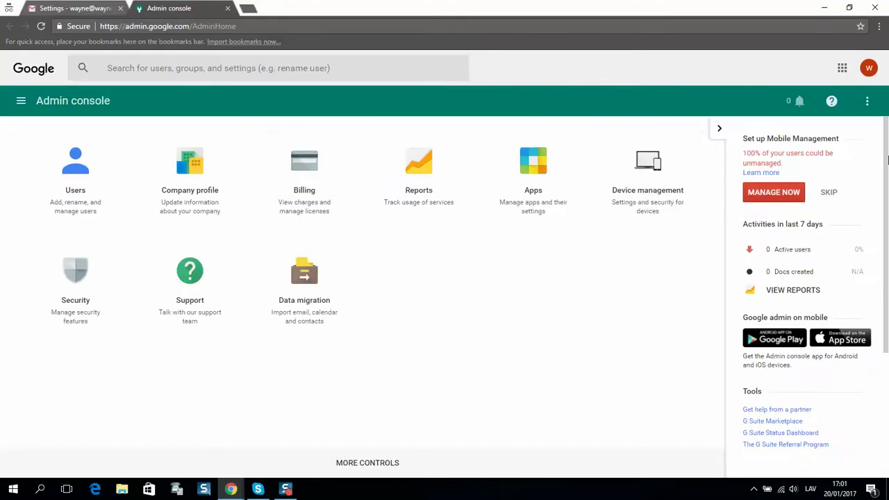
Step: Launch the G Suite setup wizard and move from Welcome to Users and groups
{"action": "left_click", "coordinate": [866, 104]}
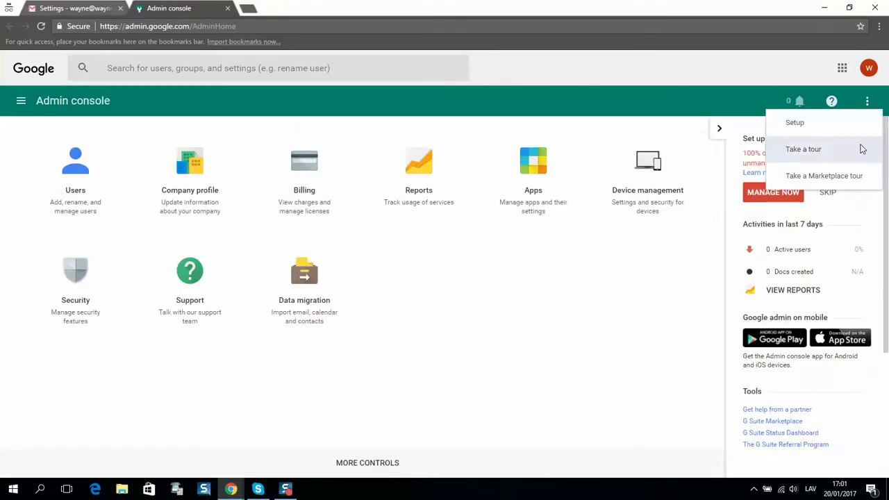
{"action": "left_click", "coordinate": [810, 123]}
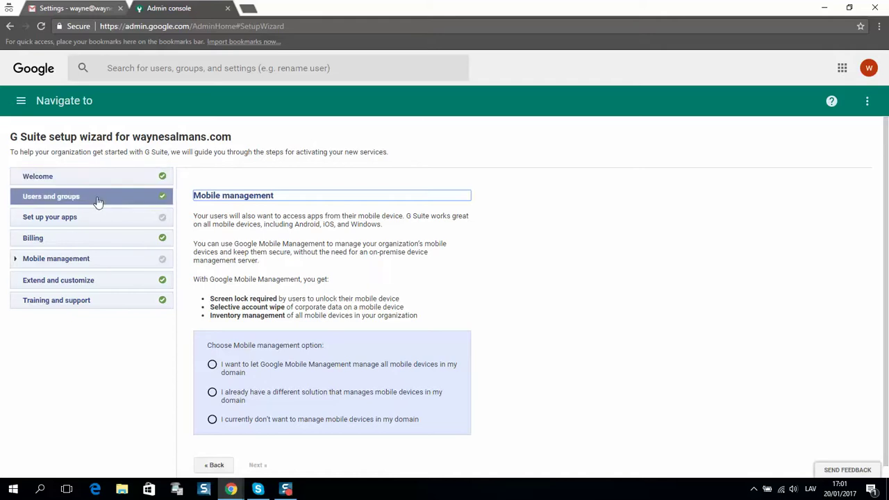
{"action": "scroll", "coordinate": [250, 370], "scroll_direction": "down", "scroll_amount": 1}
{"action": "left_click", "coordinate": [59, 169]}
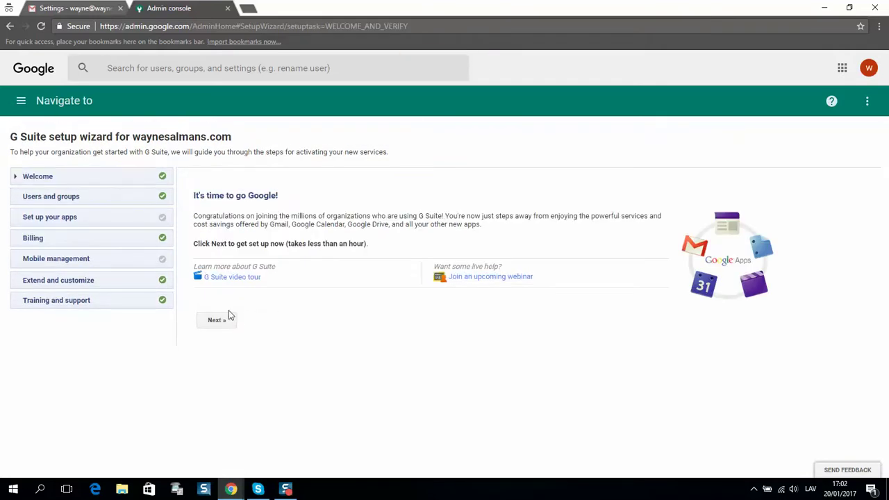
{"action": "left_click", "coordinate": [122, 203]}
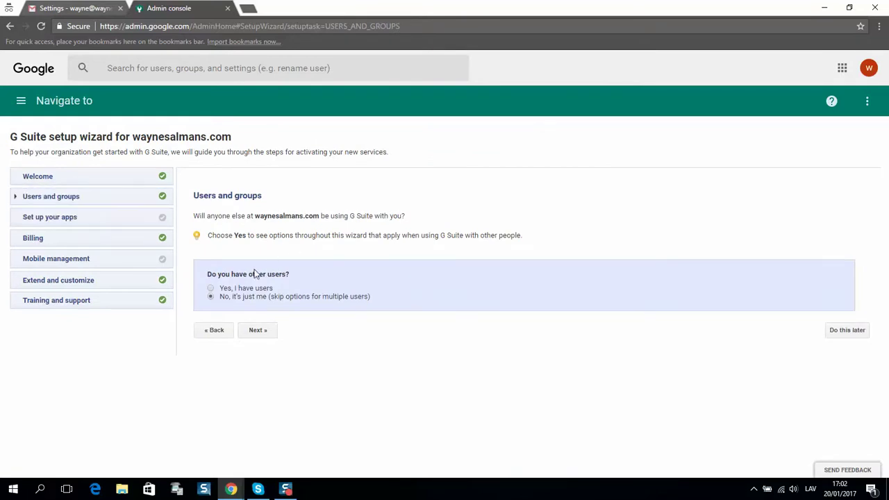
Step: Open the Gmail app setup and reach its mail-routing step
{"action": "left_click", "coordinate": [101, 222]}
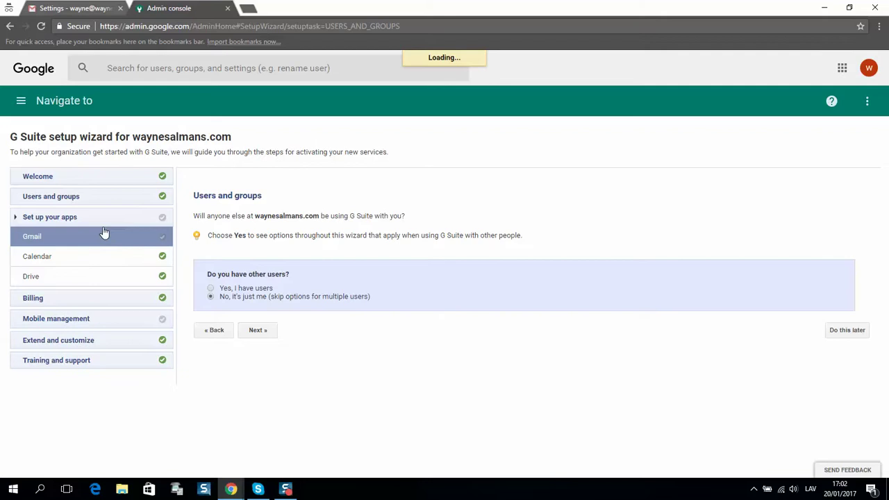
{"action": "left_click", "coordinate": [152, 263]}
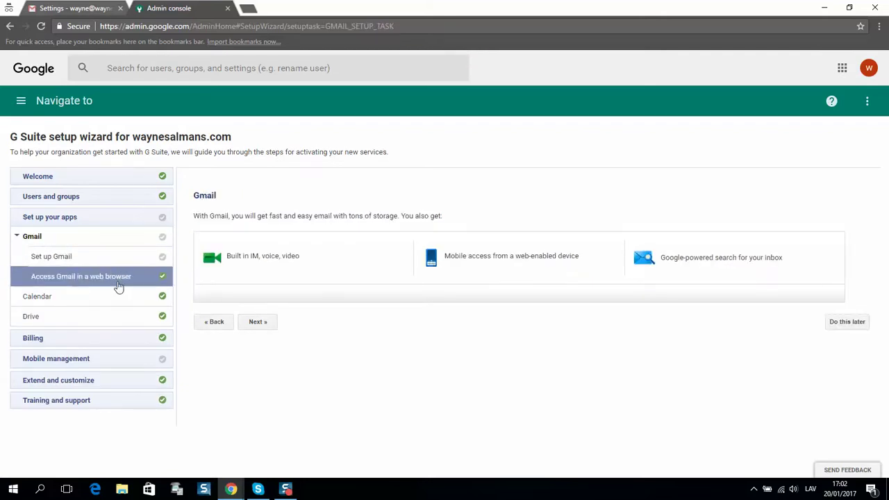
{"action": "left_click", "coordinate": [118, 285]}
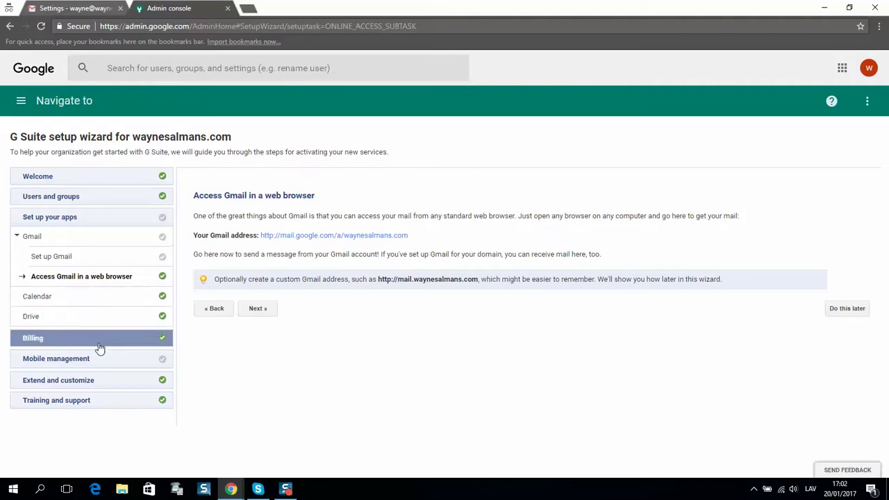
{"action": "left_click", "coordinate": [118, 261]}
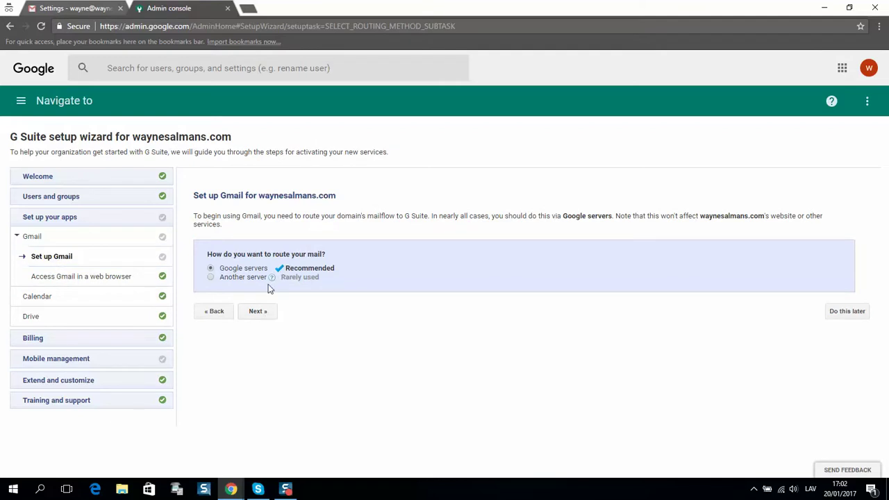
Step: Continue to the MX record check and review the five required Google ASPMX records
{"action": "left_click", "coordinate": [259, 312]}
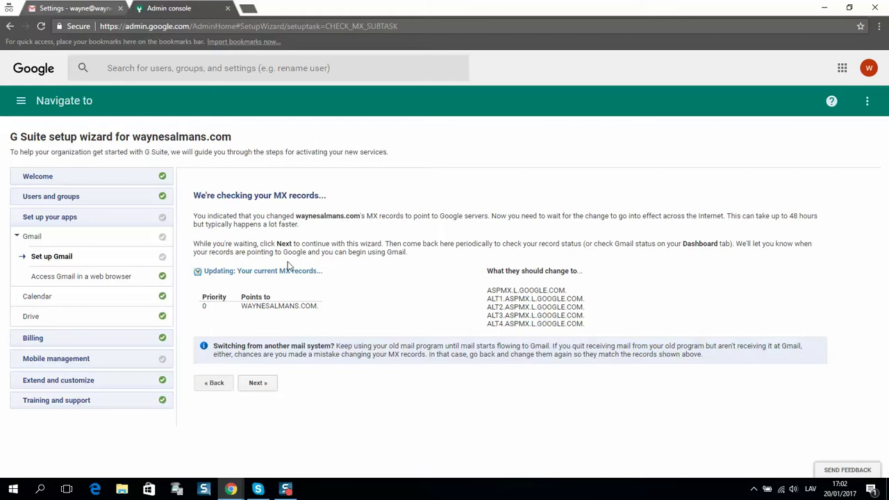
{"action": "left_click_drag", "start_coordinate": [213, 271], "coordinate": [300, 274]}
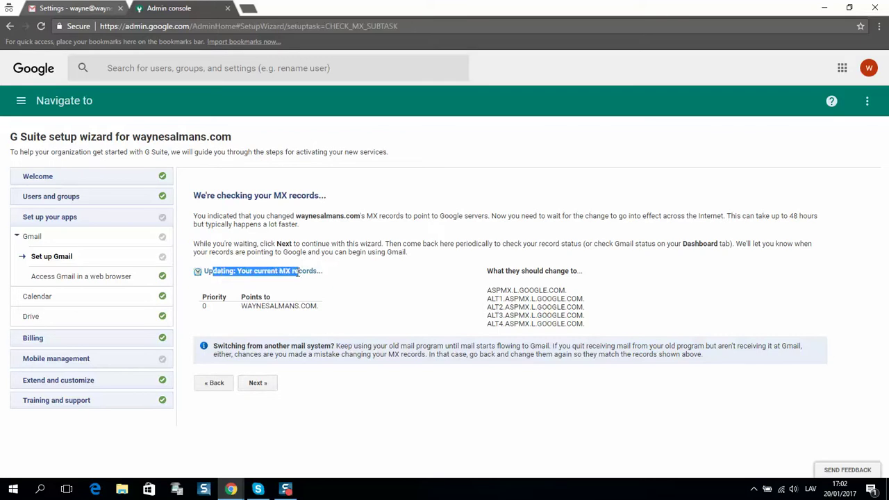
{"action": "left_click", "coordinate": [405, 293]}
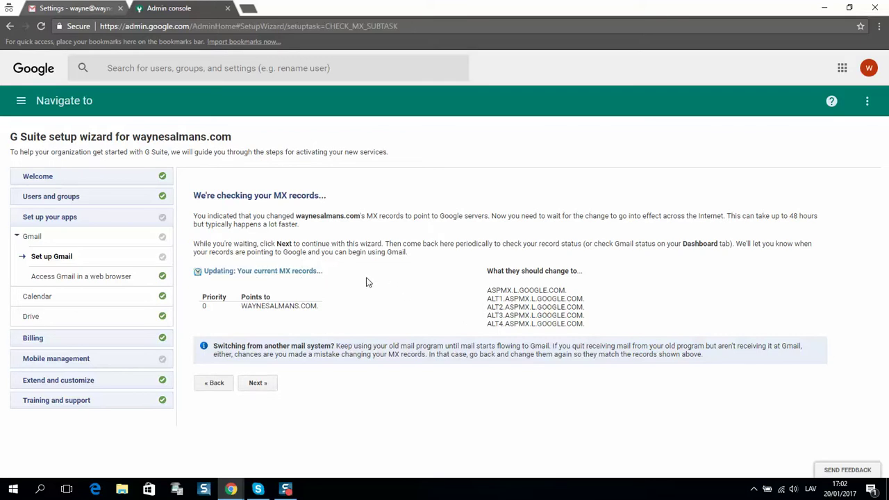
{"action": "left_click_drag", "start_coordinate": [503, 287], "coordinate": [586, 324]}
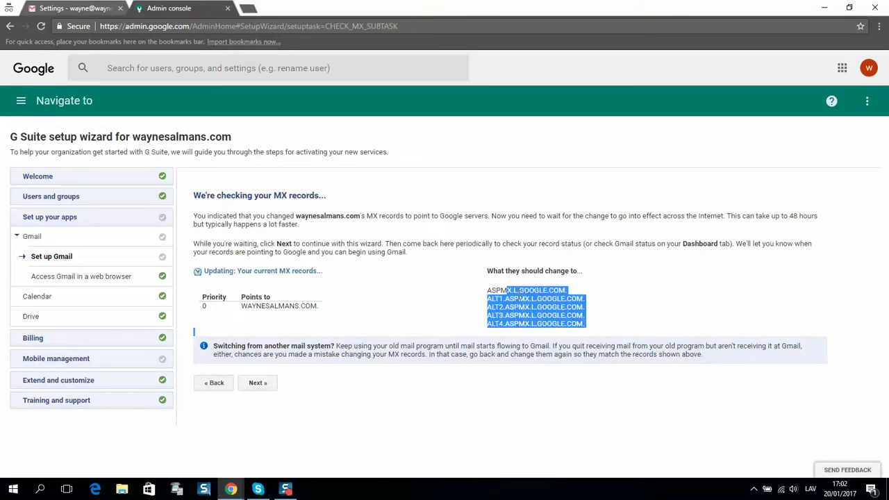
{"action": "left_click", "coordinate": [431, 355]}
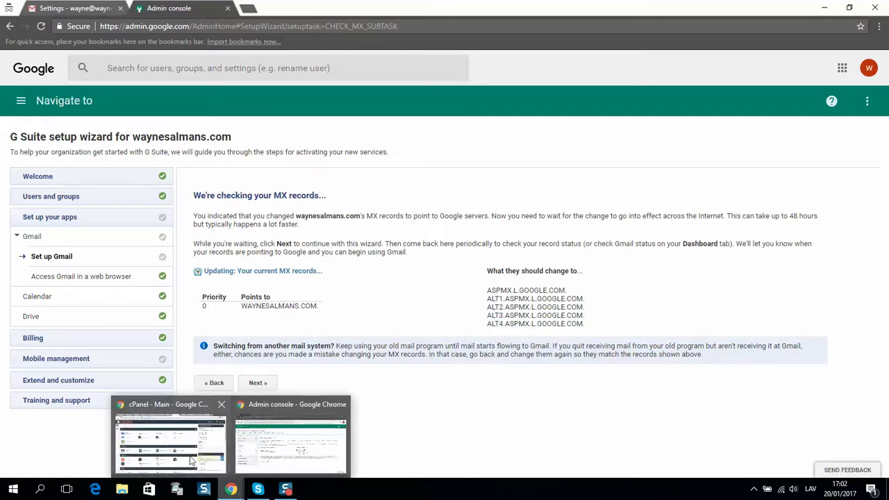
{"action": "left_click", "coordinate": [171, 441]}
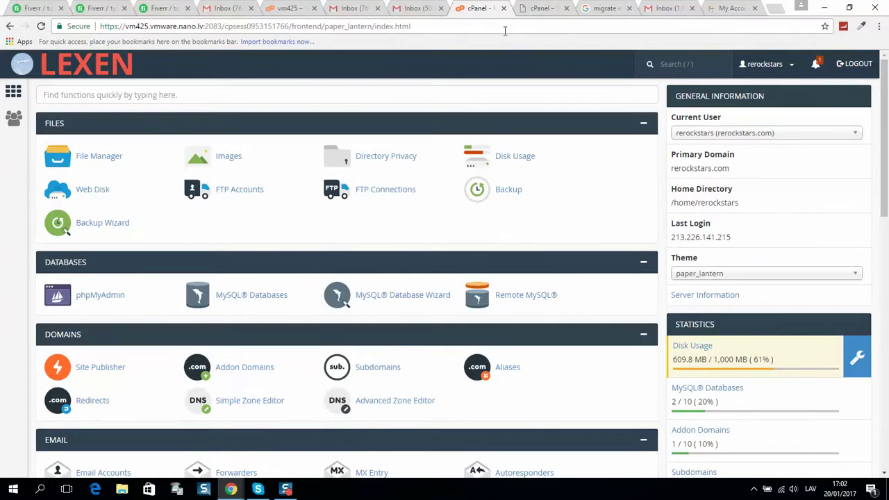
Step: Close the Arvixe blog article on adding Google MX records in cPanel
{"action": "left_click", "coordinate": [198, 26]}
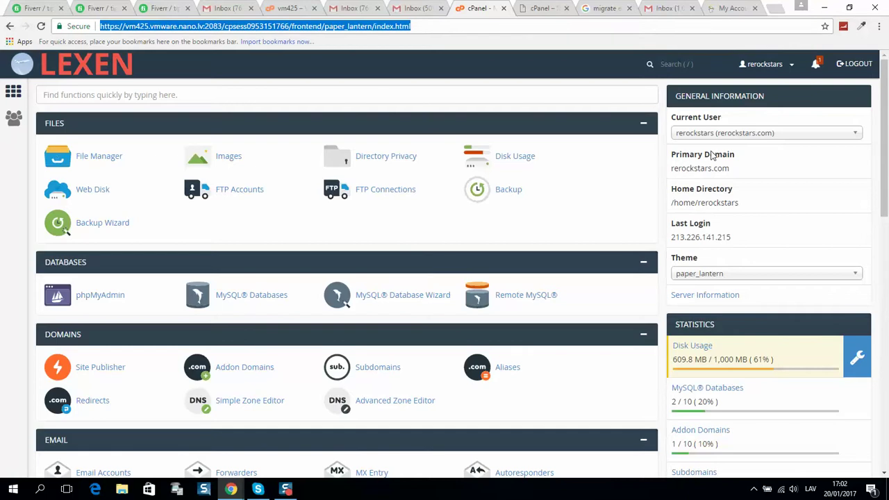
{"action": "left_click", "coordinate": [535, 7]}
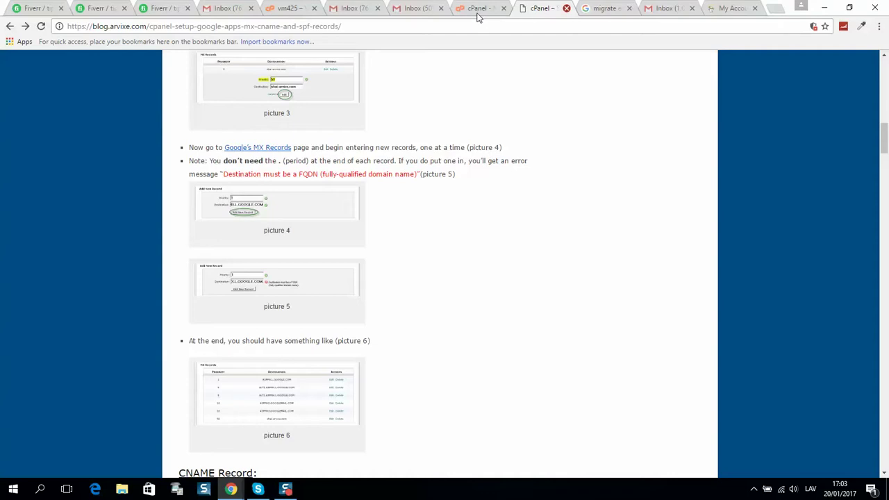
{"action": "key", "text": "ctrl+w"}
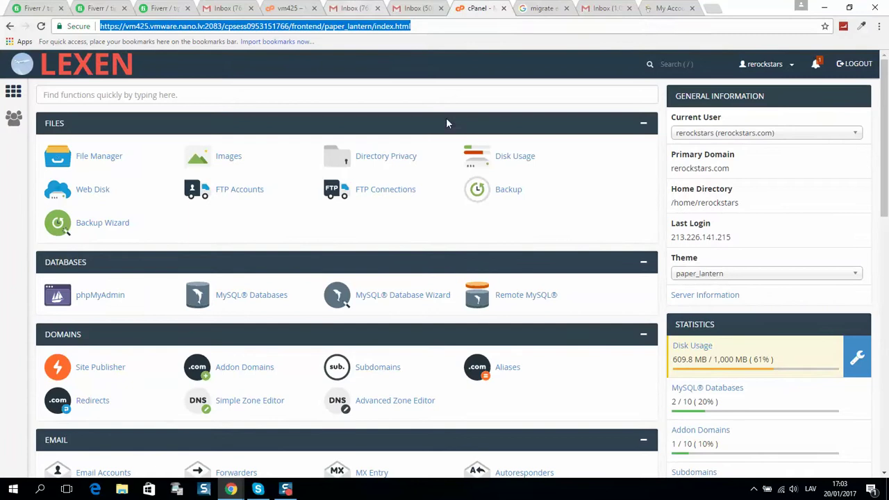
{"action": "type", "text": "www.we"}
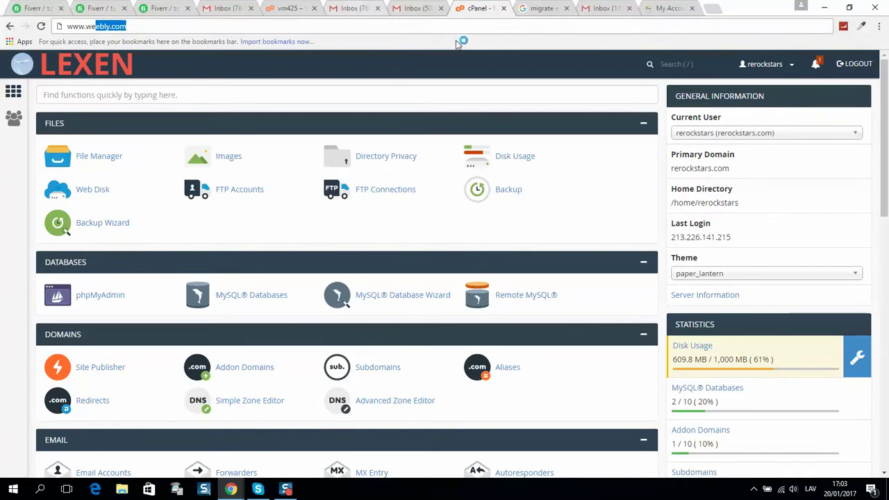
{"action": "type", "text": "bs"}
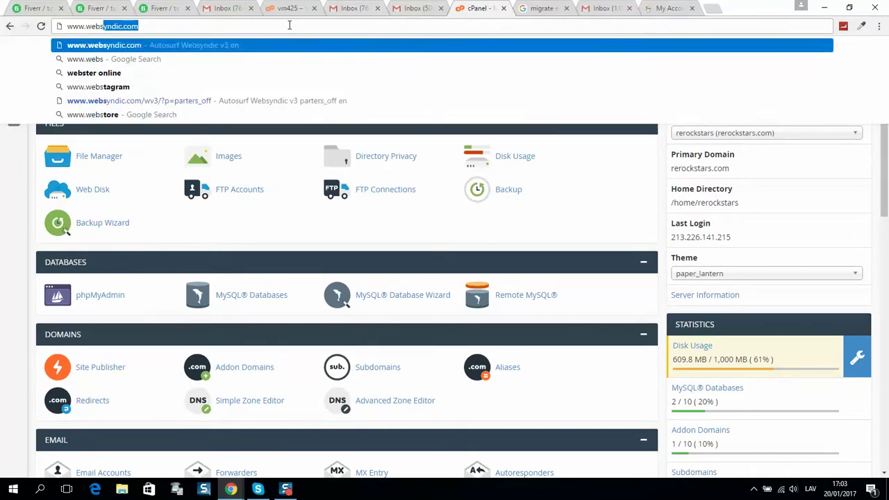
{"action": "type", "text": "ite.com"}
{"action": "key", "text": "ctrl+a"}
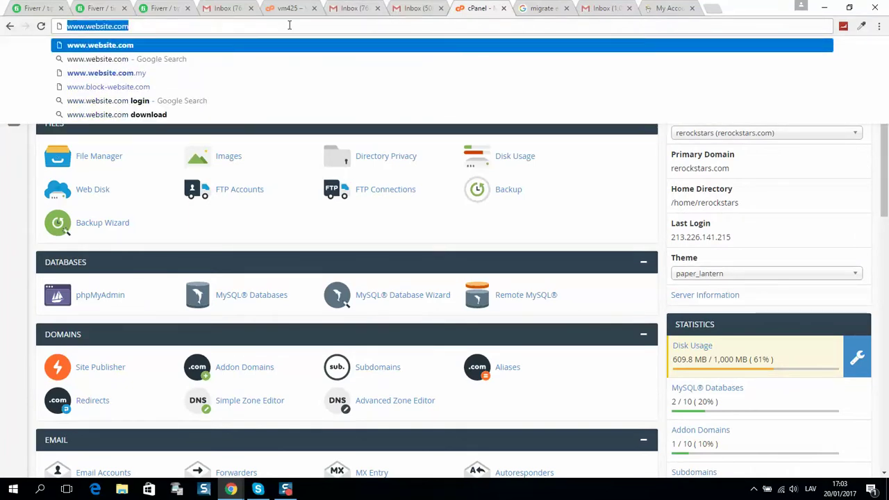
{"action": "left_click", "coordinate": [289, 25]}
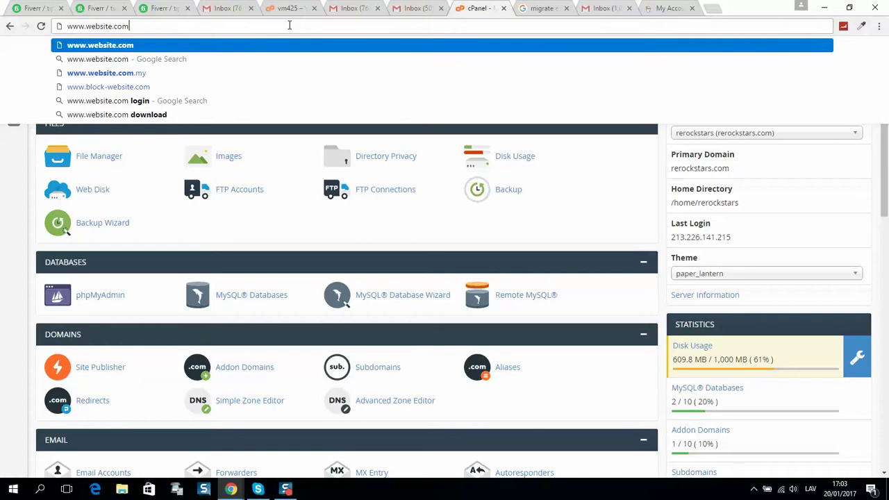
{"action": "type", "text": "/"}
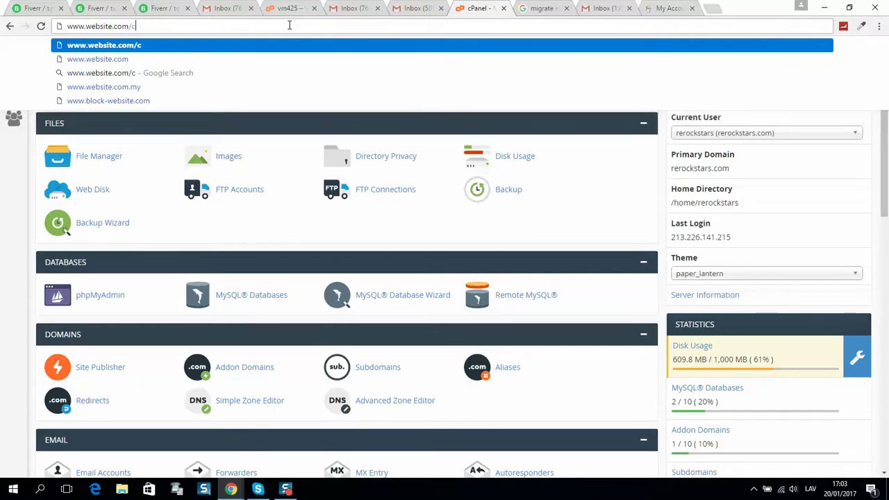
{"action": "type", "text": "c"}
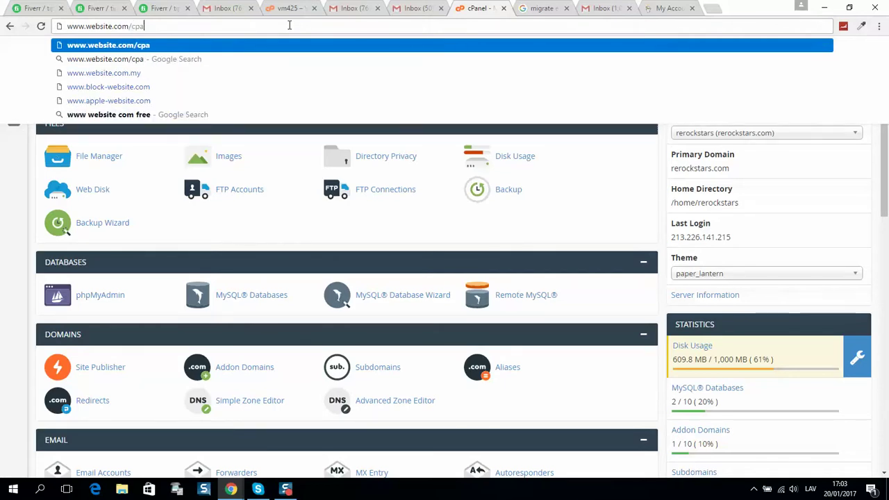
{"action": "type", "text": "p"}
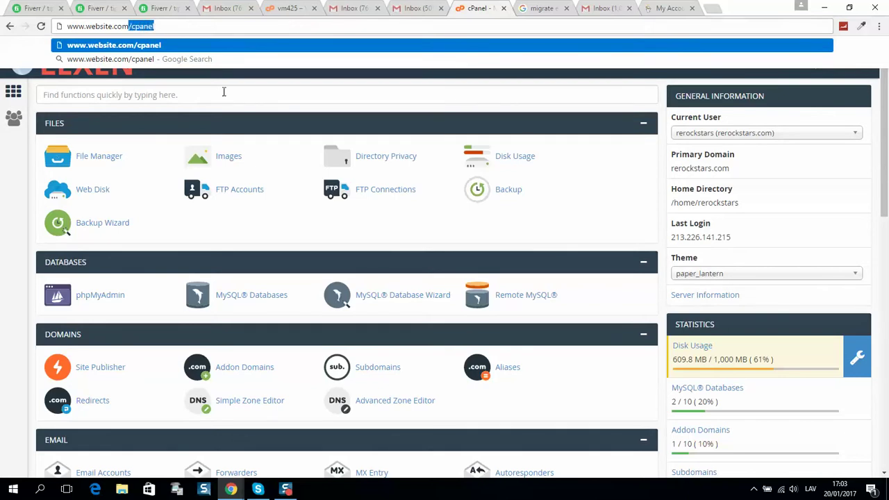
{"action": "key", "text": "Return"}
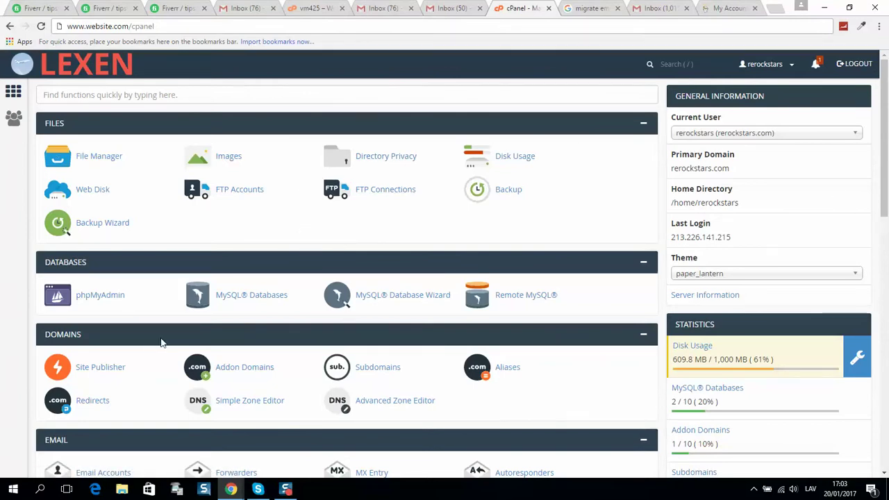
Step: Open the Email section's MX Entry page and expand its Domain list
{"action": "scroll", "coordinate": [72, 439], "scroll_direction": "down", "scroll_amount": 3}
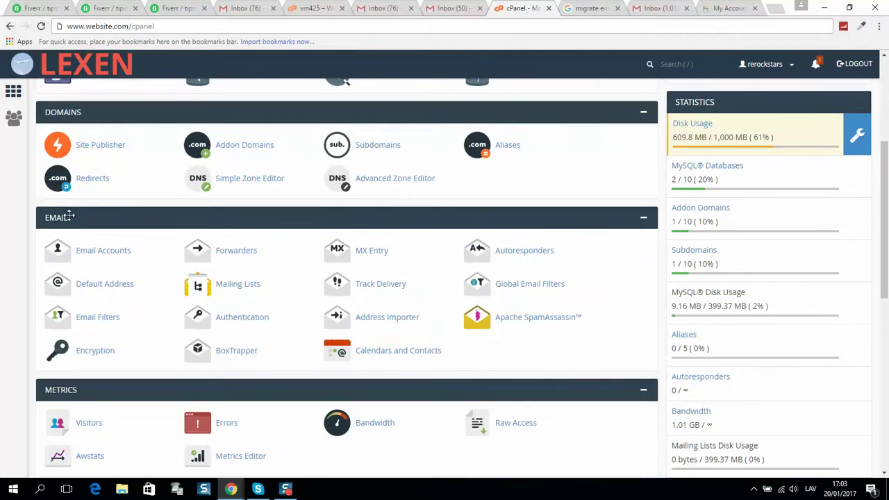
{"action": "left_click", "coordinate": [385, 258]}
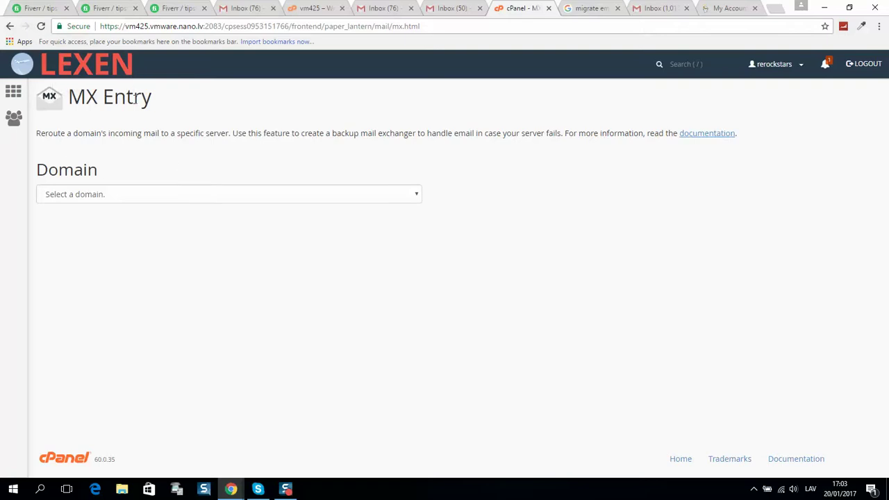
{"action": "left_click", "coordinate": [144, 197]}
Step: Choose waynesalmans.com and scroll down to its five Google ASPMX MX records
{"action": "left_click", "coordinate": [145, 233]}
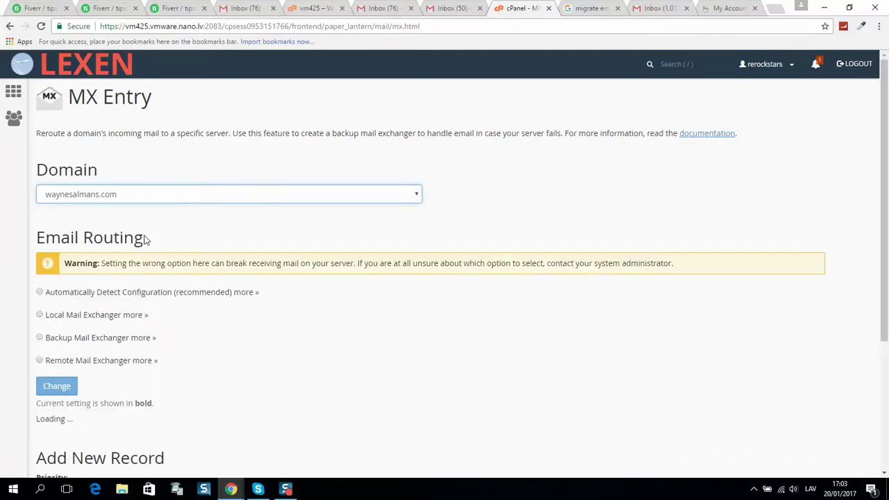
{"action": "scroll", "coordinate": [141, 194], "scroll_direction": "down", "scroll_amount": 1}
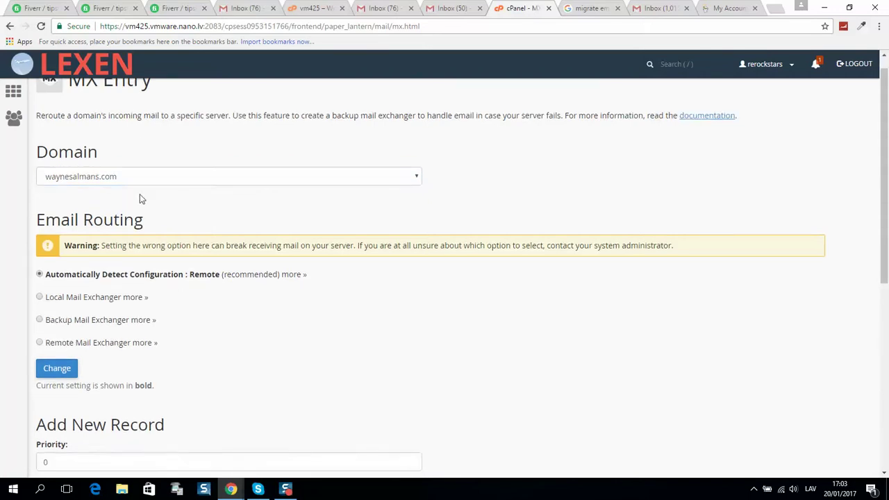
{"action": "scroll", "coordinate": [142, 196], "scroll_direction": "down", "scroll_amount": 2}
{"action": "scroll", "coordinate": [144, 197], "scroll_direction": "down", "scroll_amount": 3}
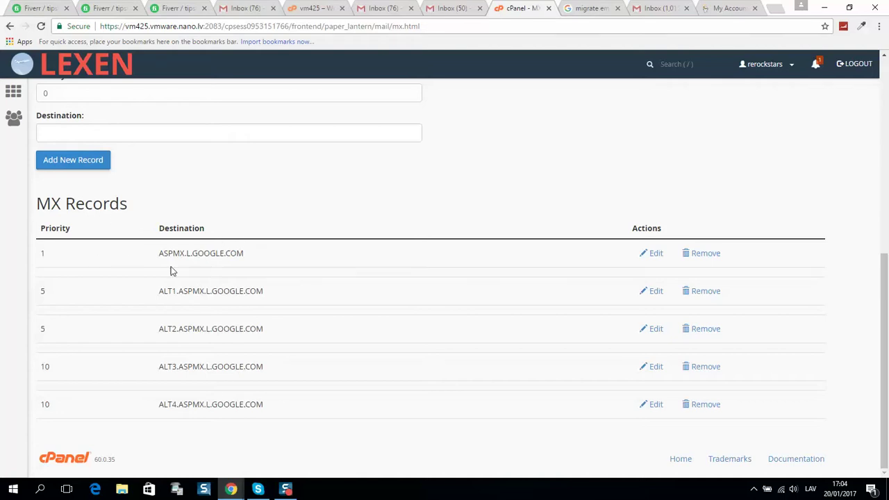
Step: Set the new MX record's priority to 1
{"action": "scroll", "coordinate": [209, 288], "scroll_direction": "up", "scroll_amount": 1}
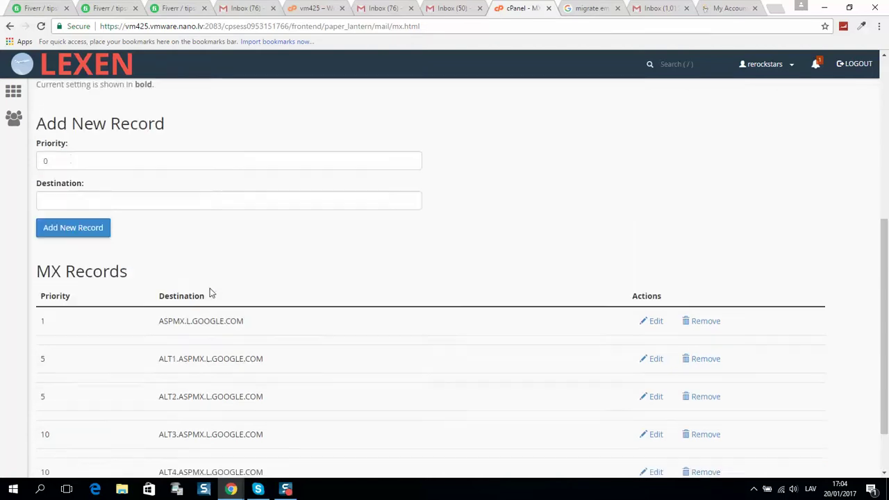
{"action": "scroll", "coordinate": [212, 293], "scroll_direction": "up", "scroll_amount": 1}
{"action": "scroll", "coordinate": [198, 364], "scroll_direction": "down", "scroll_amount": 2}
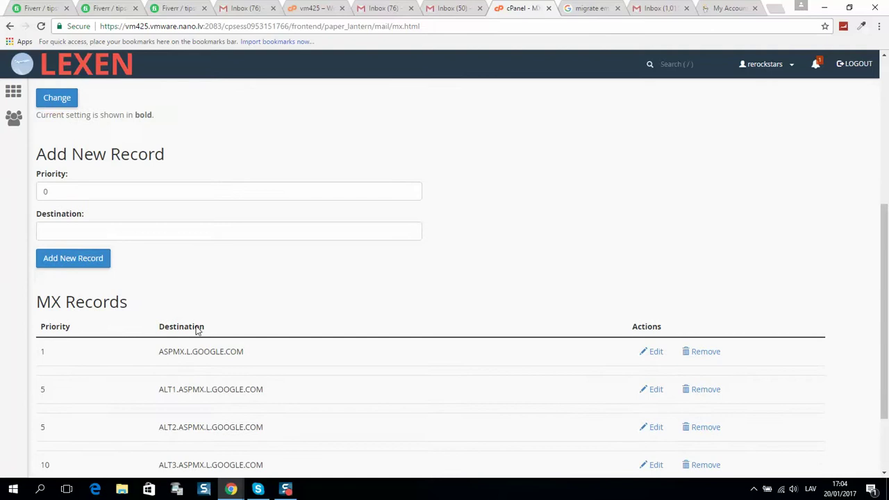
{"action": "scroll", "coordinate": [104, 197], "scroll_direction": "up", "scroll_amount": 2}
{"action": "scroll", "coordinate": [139, 243], "scroll_direction": "down", "scroll_amount": 2}
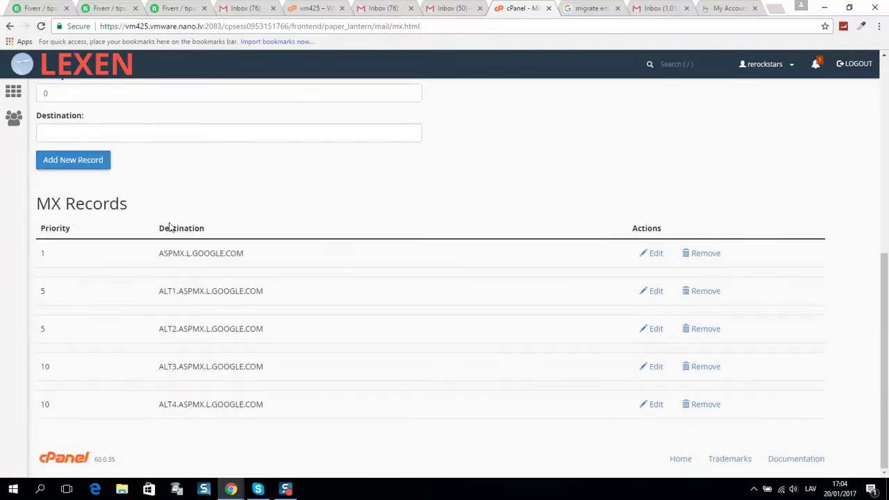
{"action": "scroll", "coordinate": [166, 298], "scroll_direction": "up", "scroll_amount": 1}
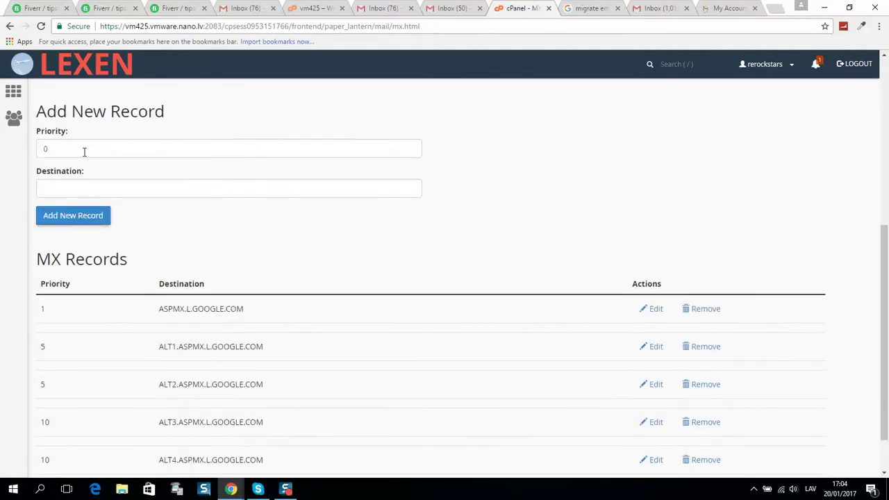
{"action": "scroll", "coordinate": [84, 152], "scroll_direction": "up", "scroll_amount": 1}
{"action": "double_click", "coordinate": [77, 199]}
{"action": "scroll", "coordinate": [181, 298], "scroll_direction": "down", "scroll_amount": 1}
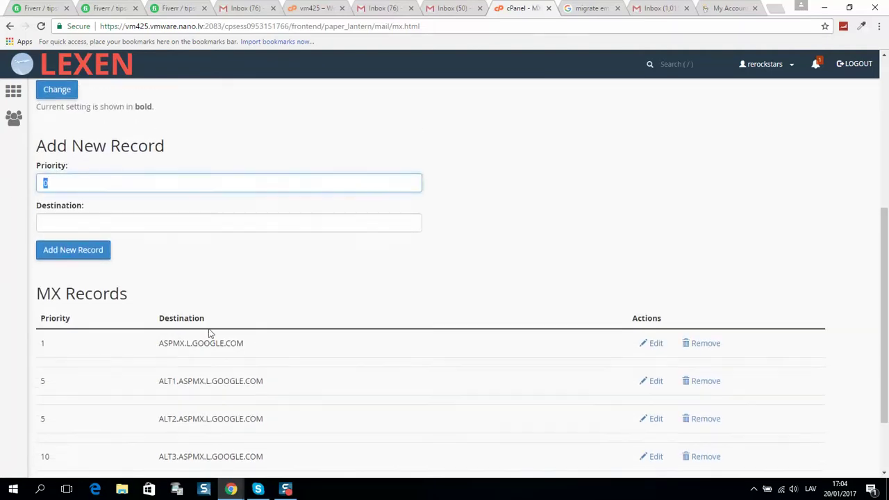
{"action": "type", "text": "1"}
Step: Paste ASPMX.L.GOOGLE.COM into the new record's Destination field
{"action": "scroll", "coordinate": [174, 270], "scroll_direction": "down", "scroll_amount": 1}
{"action": "scroll", "coordinate": [209, 299], "scroll_direction": "up", "scroll_amount": 1}
{"action": "left_click_drag", "start_coordinate": [254, 361], "coordinate": [158, 362]}
{"action": "left_click", "coordinate": [135, 246]}
{"action": "right_click", "coordinate": [134, 246]}
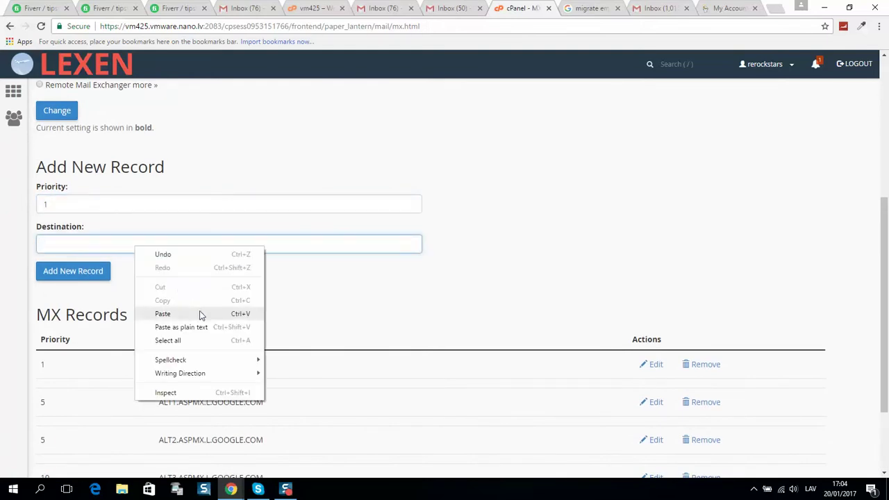
{"action": "left_click", "coordinate": [201, 313]}
Step: Clear the new record's priority and destination values
{"action": "scroll", "coordinate": [209, 278], "scroll_direction": "down", "scroll_amount": 1}
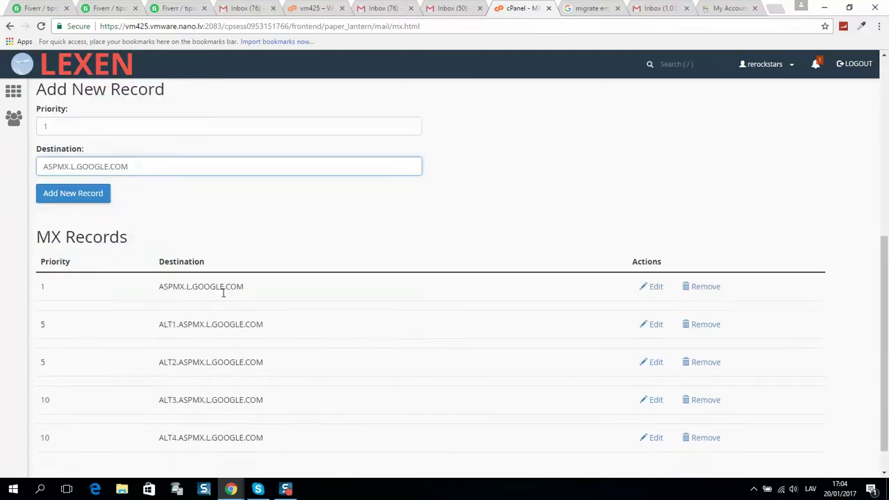
{"action": "scroll", "coordinate": [223, 292], "scroll_direction": "down", "scroll_amount": 1}
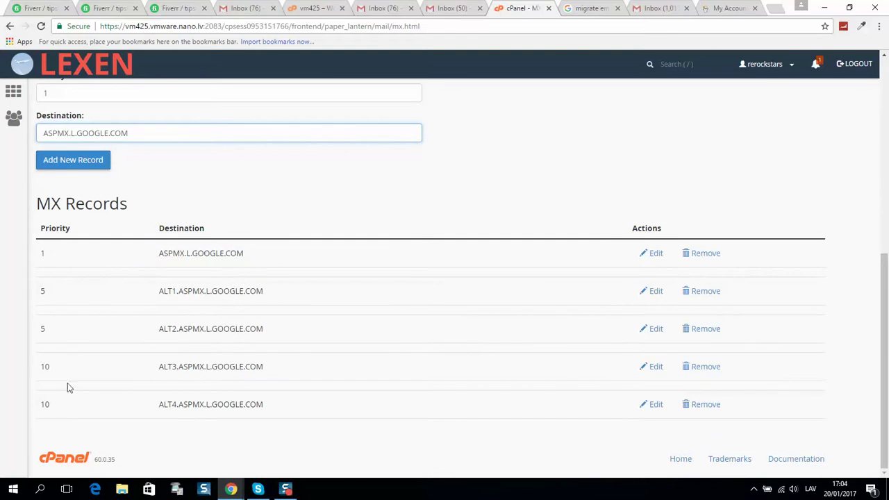
{"action": "scroll", "coordinate": [107, 189], "scroll_direction": "up", "scroll_amount": 2}
{"action": "double_click", "coordinate": [106, 202]}
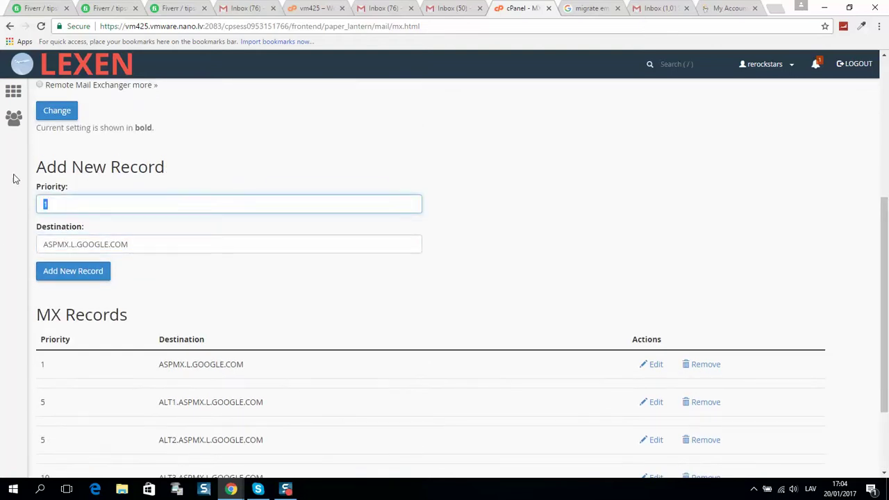
{"action": "key", "text": "BackSpace"}
{"action": "triple_click", "coordinate": [98, 239]}
{"action": "key", "text": "BackSpace"}
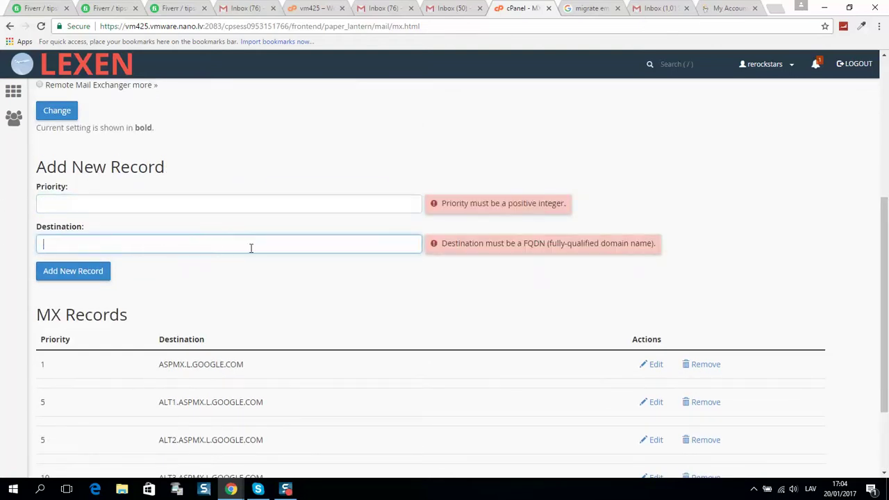
{"action": "scroll", "coordinate": [218, 204], "scroll_direction": "down", "scroll_amount": 2}
{"action": "scroll", "coordinate": [269, 318], "scroll_direction": "up", "scroll_amount": 1}
{"action": "scroll", "coordinate": [270, 317], "scroll_direction": "up", "scroll_amount": 1}
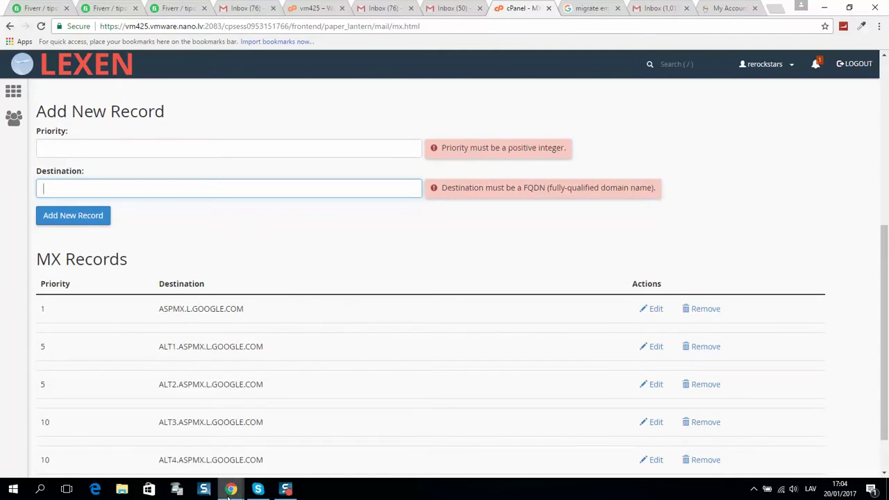
Step: Copy ASPMX.L.GOOGLE.COM from Google's setup wizard for cPanel's Destination field
{"action": "mouse_move", "coordinate": [230, 489]}
{"action": "left_click", "coordinate": [290, 437]}
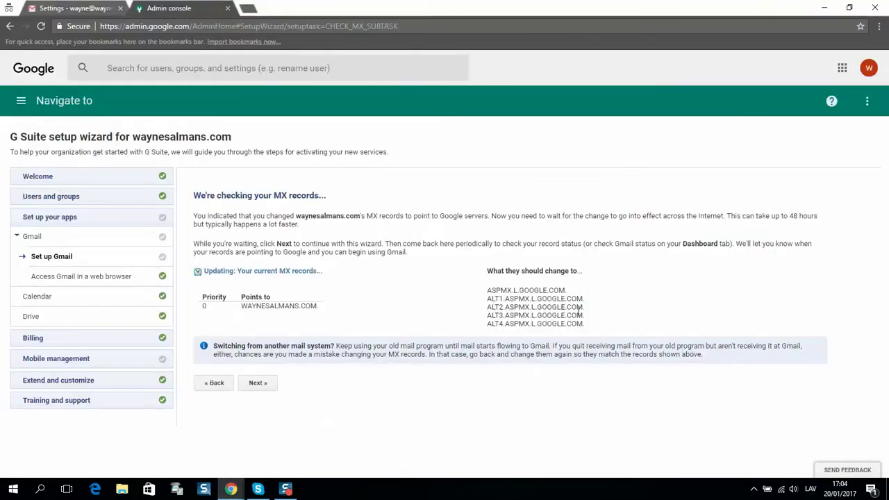
{"action": "left_click_drag", "start_coordinate": [568, 290], "coordinate": [488, 290]}
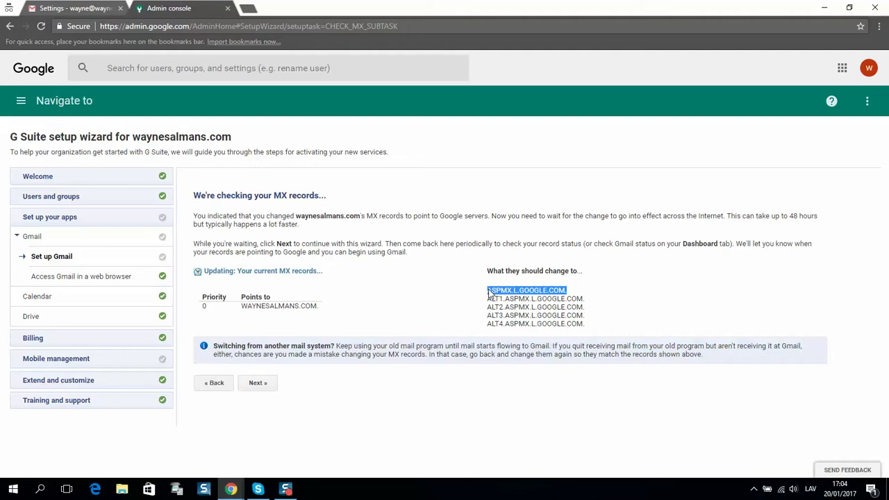
{"action": "right_click", "coordinate": [488, 292]}
{"action": "left_click", "coordinate": [507, 297]}
{"action": "left_click", "coordinate": [810, 10]}
{"action": "right_click", "coordinate": [98, 188]}
Step: Paste the server name as destination and enter priority 1
{"action": "left_click", "coordinate": [167, 252]}
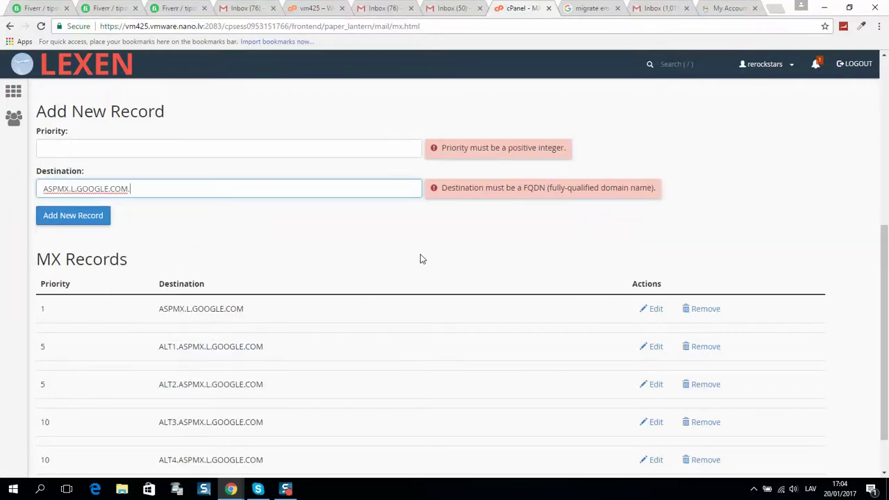
{"action": "left_click", "coordinate": [100, 147]}
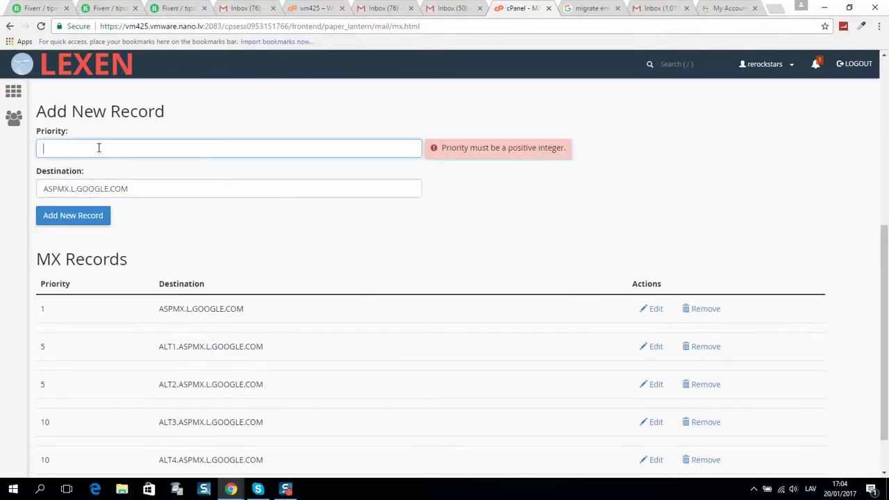
{"action": "type", "text": "1"}
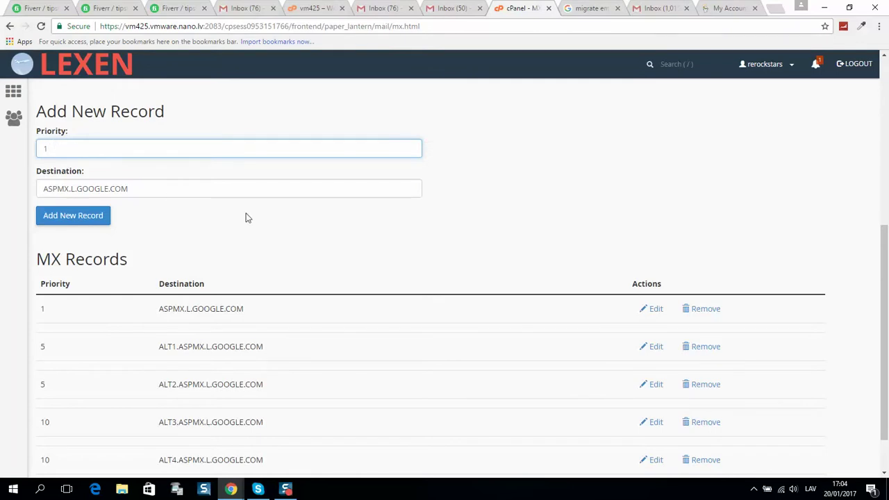
{"action": "left_click", "coordinate": [246, 216]}
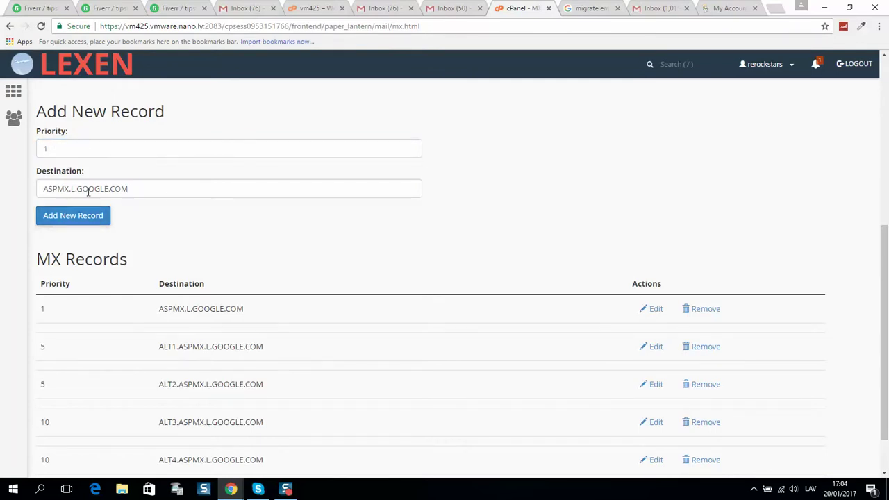
Step: Delete the Destination and Priority values without adding the record
{"action": "left_click_drag", "start_coordinate": [135, 188], "coordinate": [2, 177]}
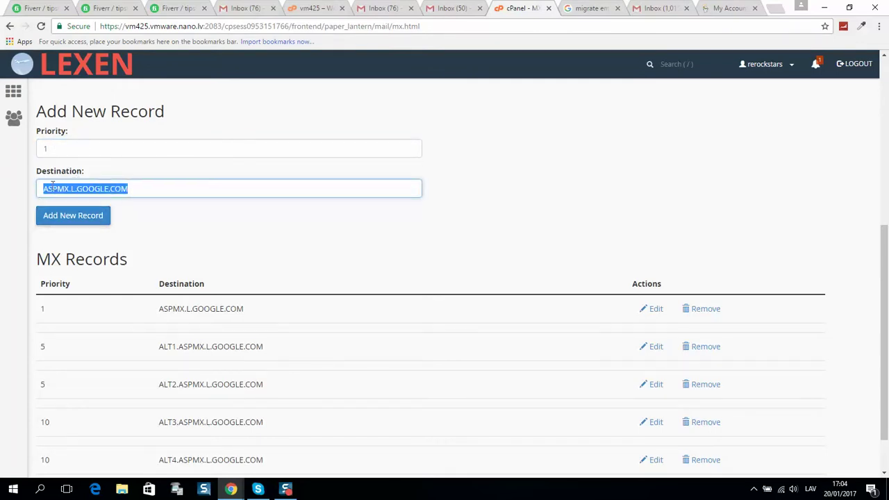
{"action": "key", "text": "BackSpace"}
{"action": "double_click", "coordinate": [62, 148]}
{"action": "key", "text": "BackSpace"}
{"action": "left_click", "coordinate": [265, 216]}
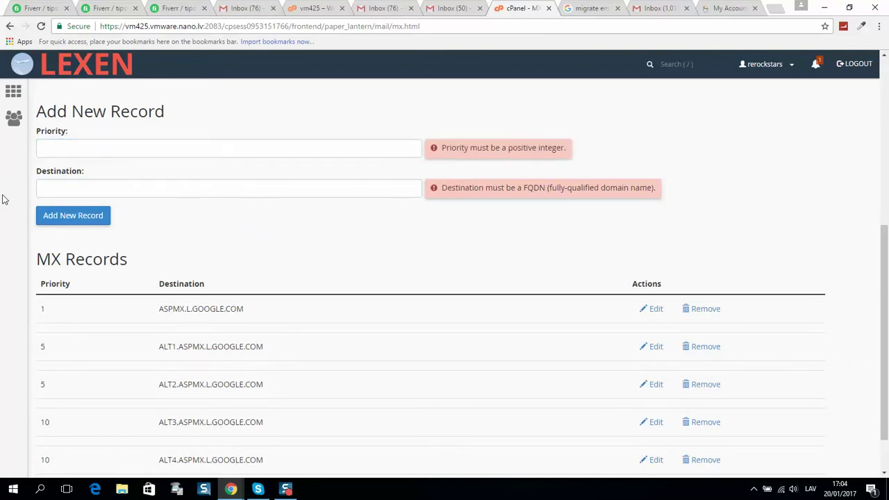
{"action": "mouse_move", "coordinate": [231, 488]}
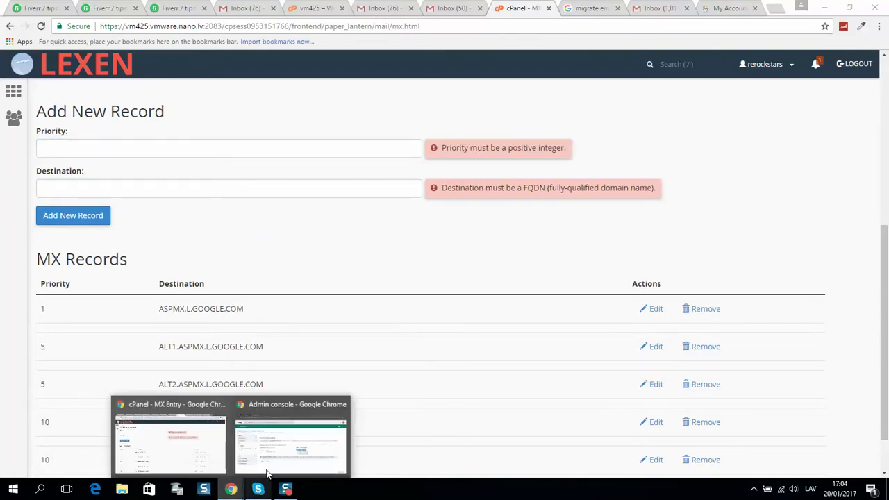
{"action": "left_click", "coordinate": [276, 461]}
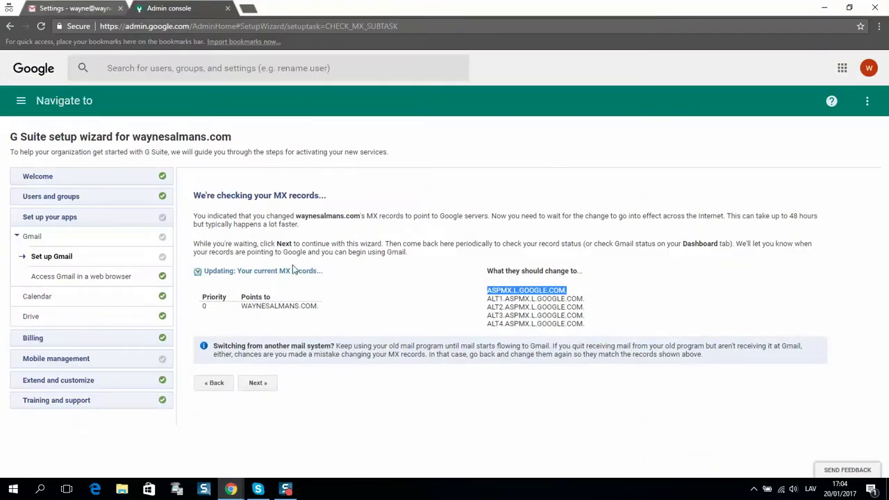
Step: Open the received test message in Gmail's Trash, then return to the inbox
{"action": "left_click", "coordinate": [103, 14]}
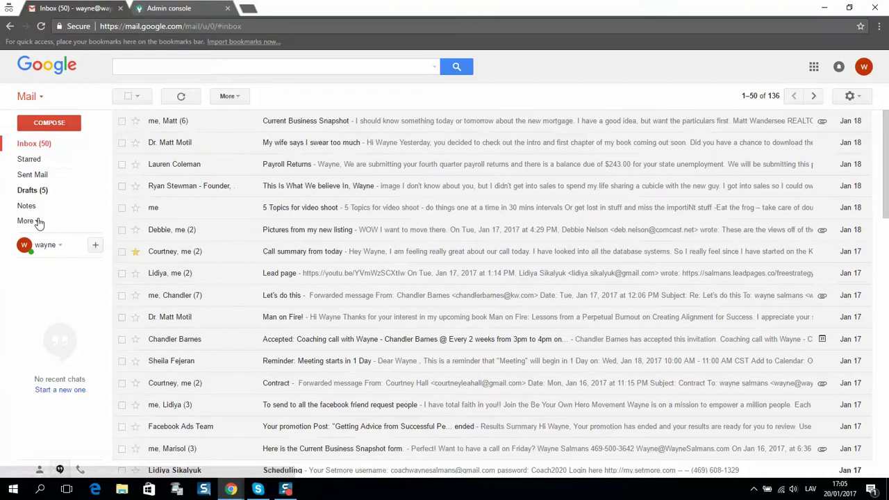
{"action": "left_click", "coordinate": [28, 220]}
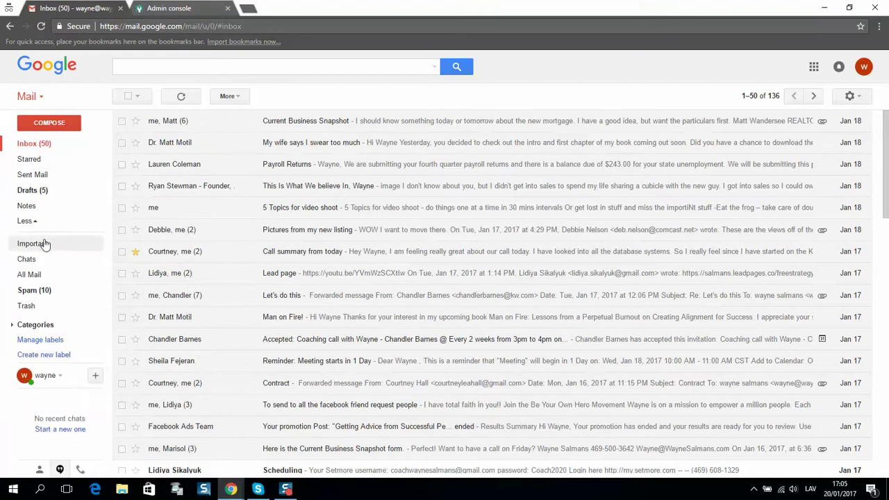
{"action": "left_click", "coordinate": [27, 306]}
{"action": "left_click", "coordinate": [198, 132]}
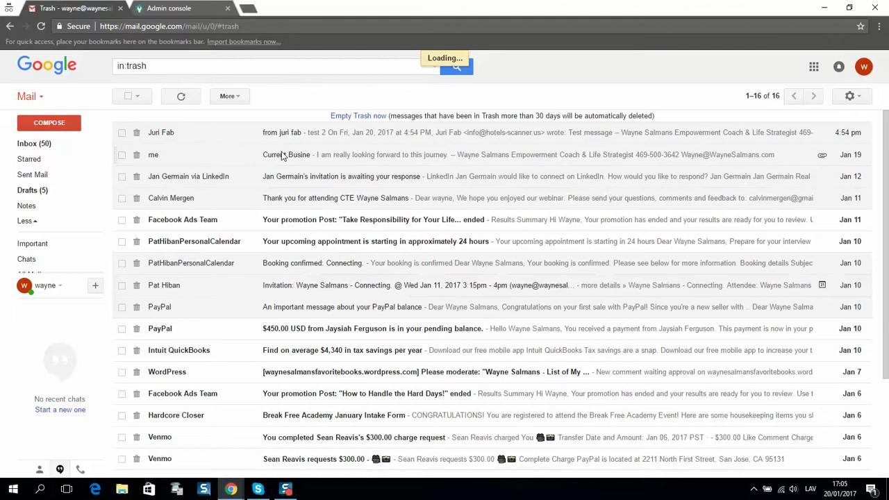
{"action": "left_click_drag", "start_coordinate": [261, 181], "coordinate": [118, 166]}
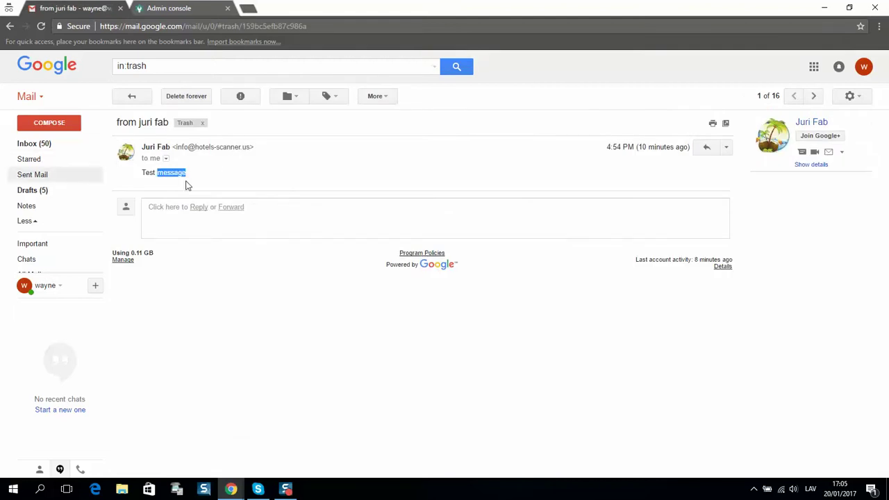
{"action": "left_click", "coordinate": [63, 146]}
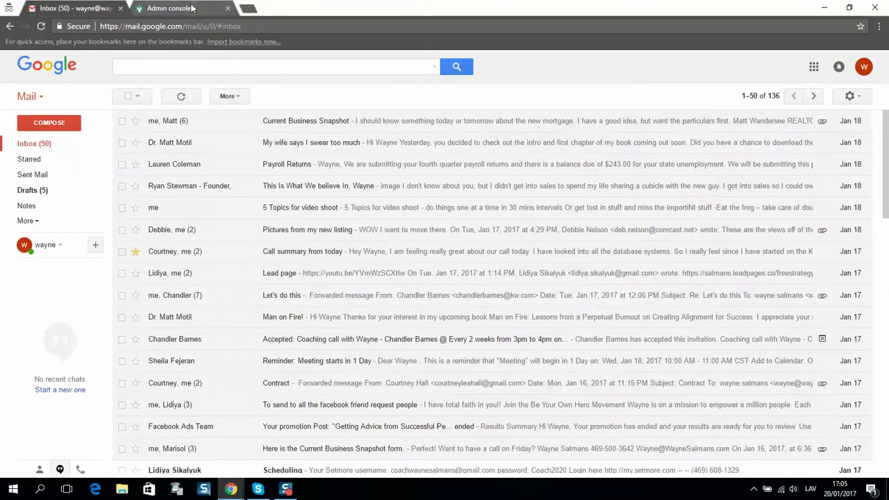
{"action": "left_click", "coordinate": [191, 8]}
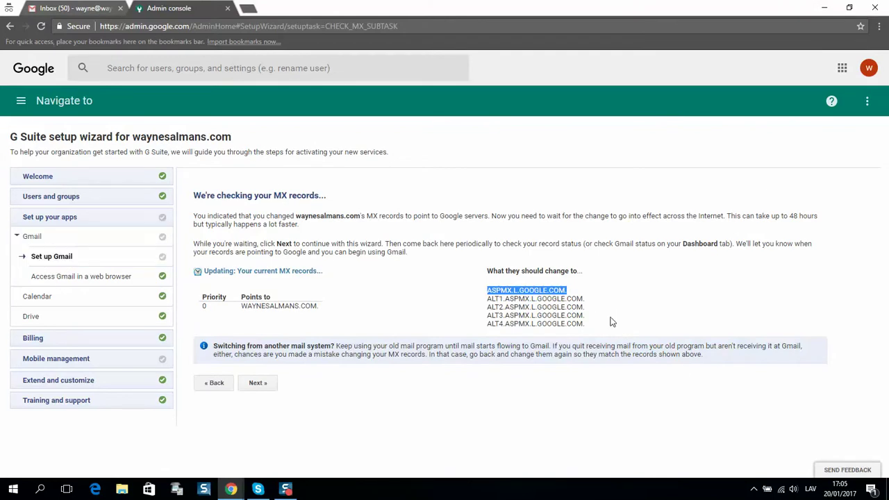
Step: Review the five Google ASPMX servers expected for waynesalmans.com, then minimize the Admin console
{"action": "left_click", "coordinate": [439, 271]}
{"action": "left_click_drag", "start_coordinate": [484, 279], "coordinate": [562, 320]}
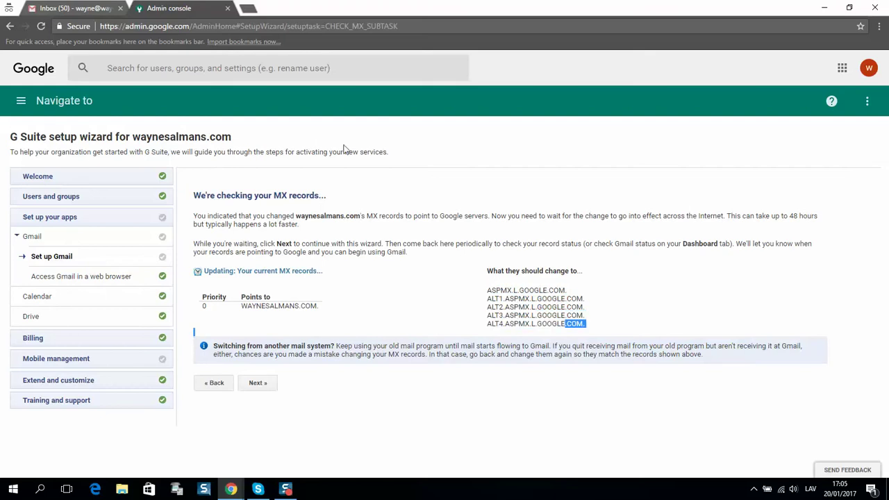
{"action": "left_click", "coordinate": [823, 8]}
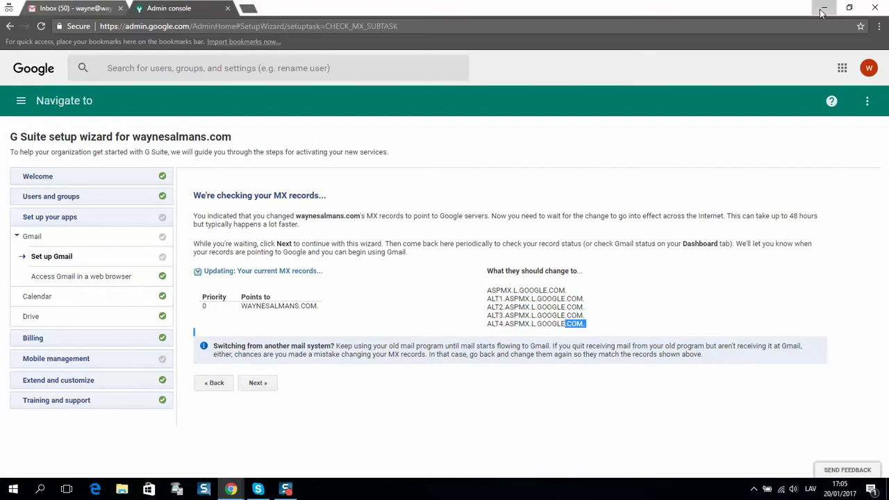
{"action": "scroll", "coordinate": [243, 234], "scroll_direction": "down", "scroll_amount": 2}
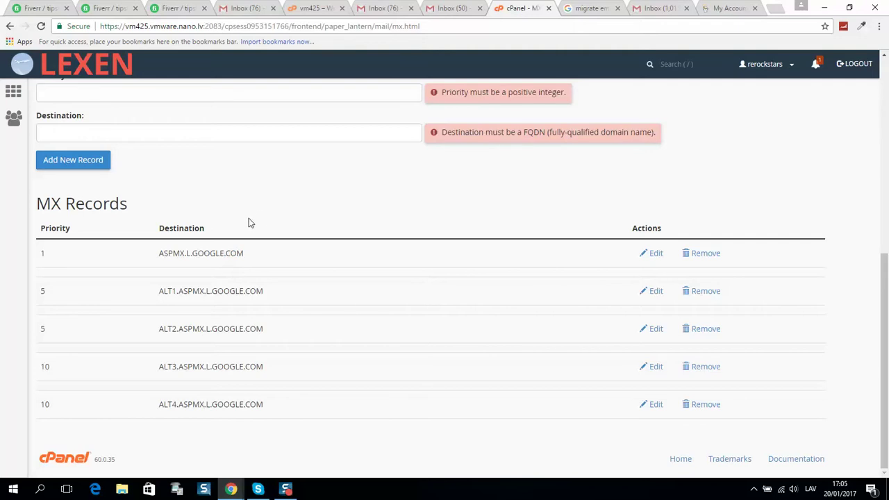
{"action": "scroll", "coordinate": [249, 222], "scroll_direction": "up", "scroll_amount": 2}
{"action": "scroll", "coordinate": [239, 227], "scroll_direction": "up", "scroll_amount": 2}
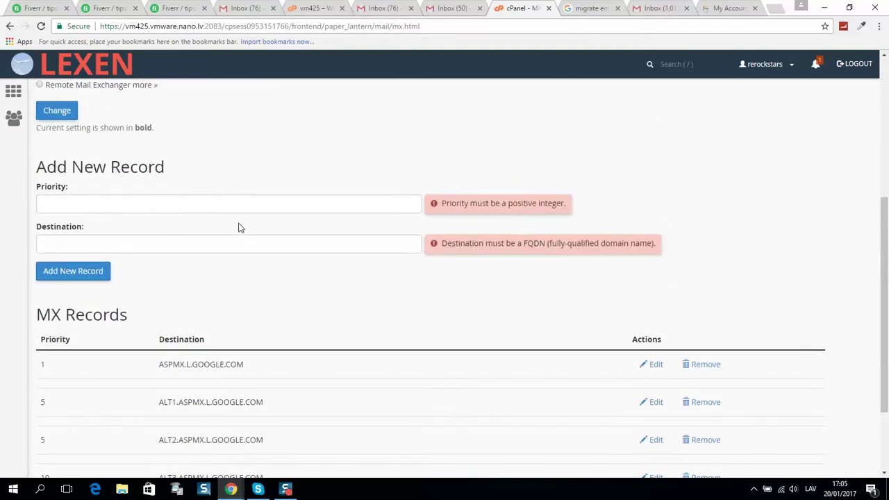
{"action": "scroll", "coordinate": [234, 236], "scroll_direction": "down", "scroll_amount": 1}
{"action": "scroll", "coordinate": [232, 234], "scroll_direction": "up", "scroll_amount": 2}
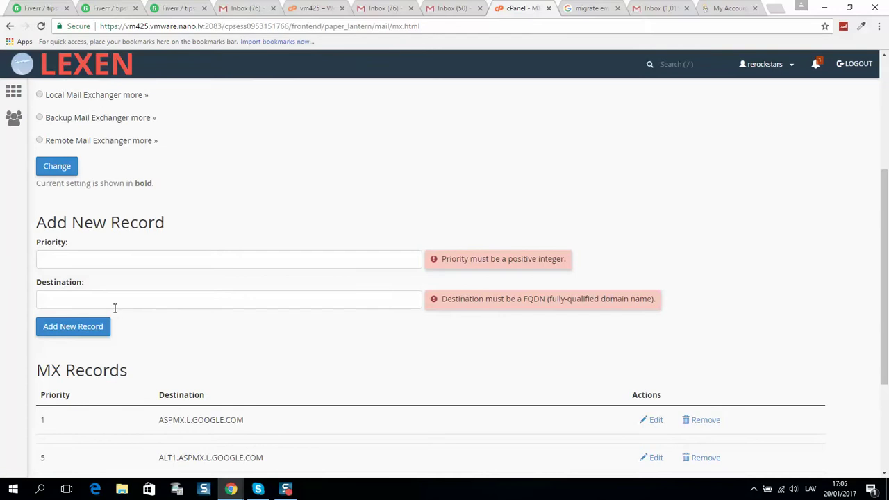
{"action": "scroll", "coordinate": [125, 218], "scroll_direction": "up", "scroll_amount": 1}
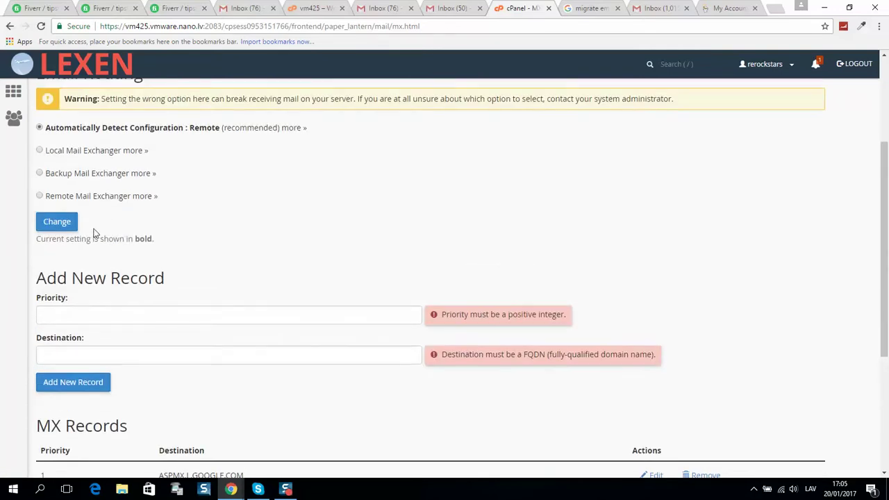
{"action": "scroll", "coordinate": [103, 259], "scroll_direction": "down", "scroll_amount": 2}
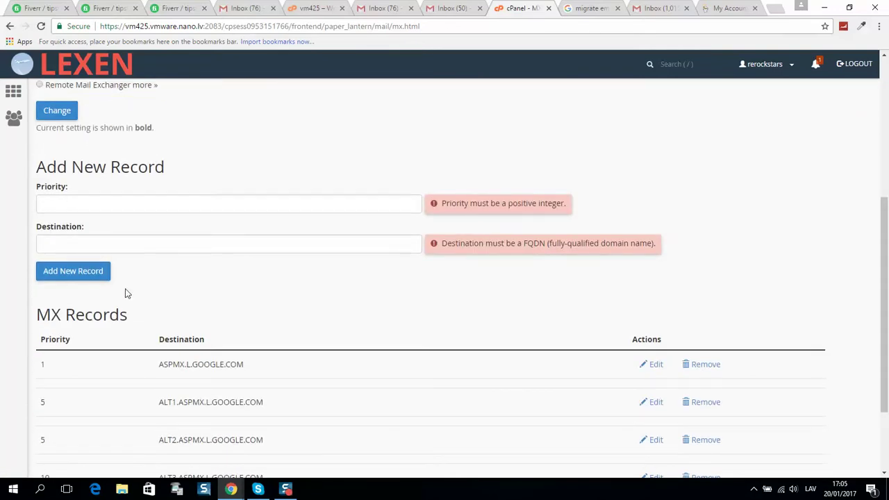
{"action": "scroll", "coordinate": [141, 298], "scroll_direction": "down", "scroll_amount": 2}
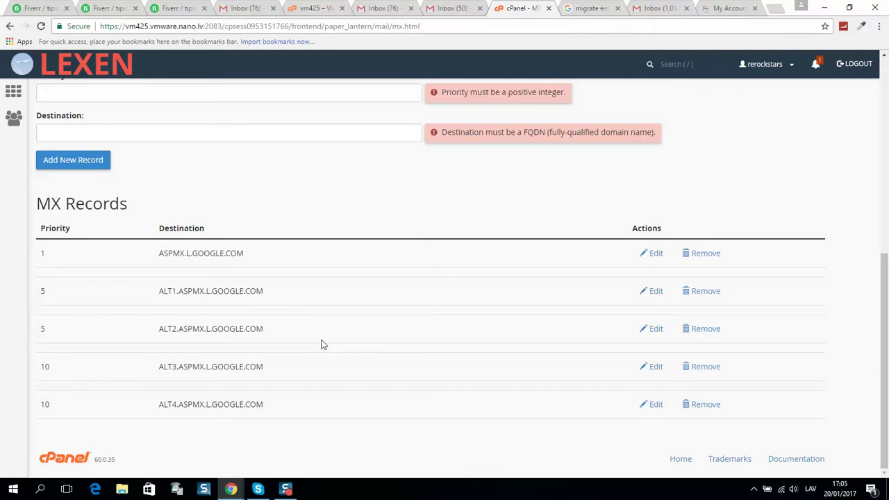
{"action": "scroll", "coordinate": [416, 233], "scroll_direction": "up", "scroll_amount": 1}
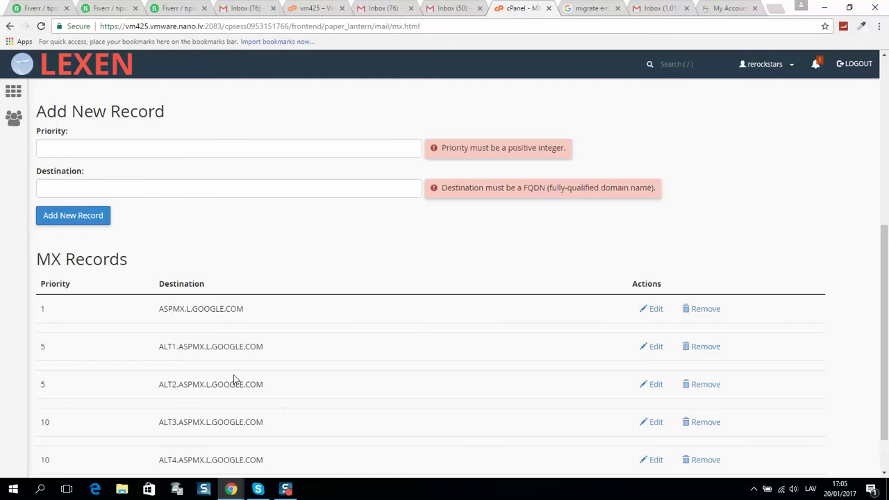
{"action": "scroll", "coordinate": [184, 280], "scroll_direction": "down", "scroll_amount": 1}
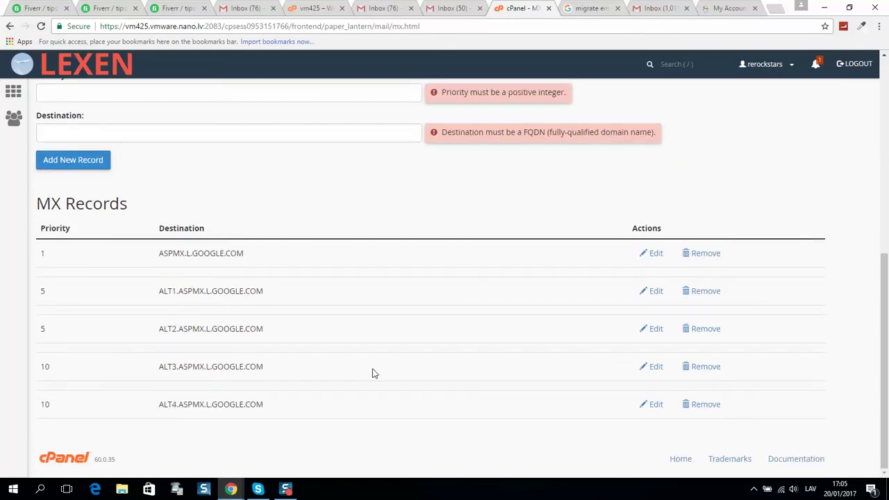